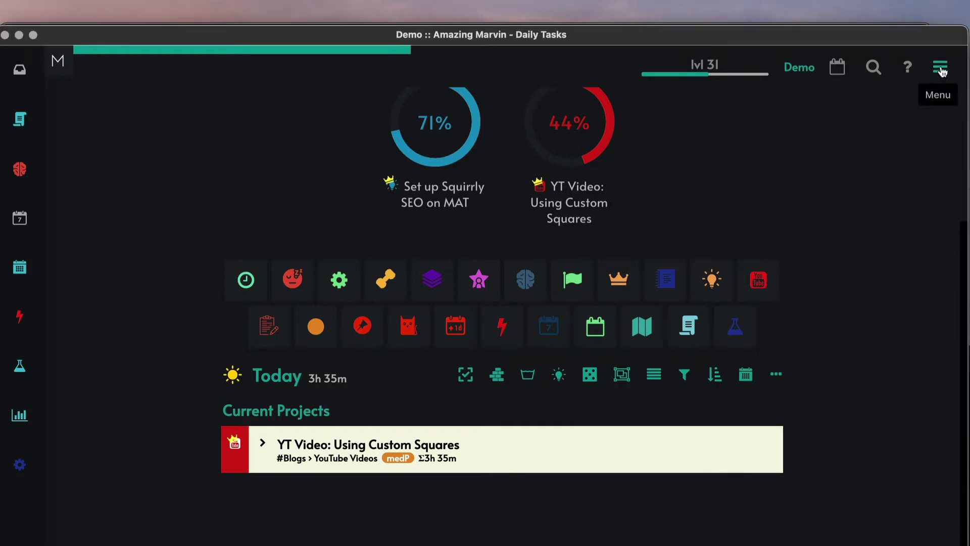
# Step: Open the Strategies library and find the Custom Squares strategy
pyautogui.click(941, 69)
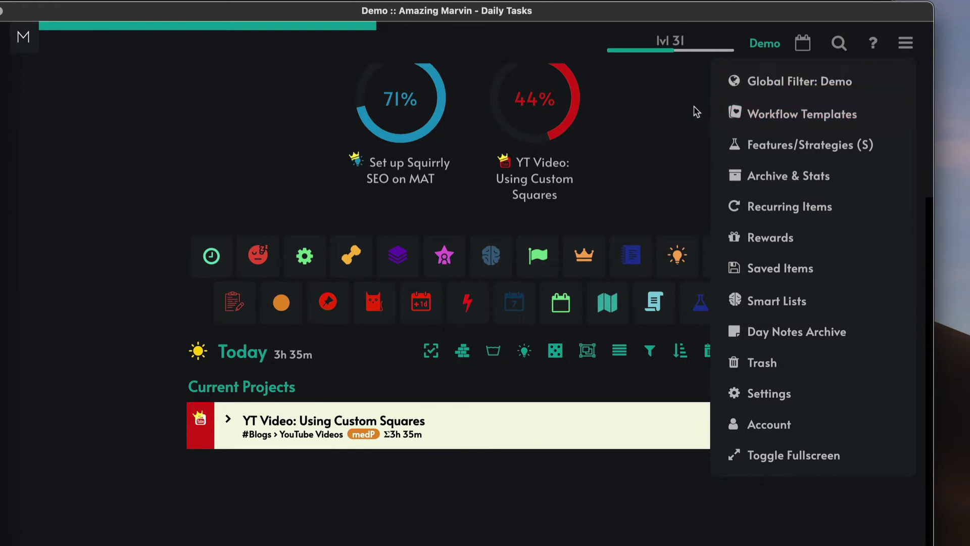
pyautogui.click(685, 116)
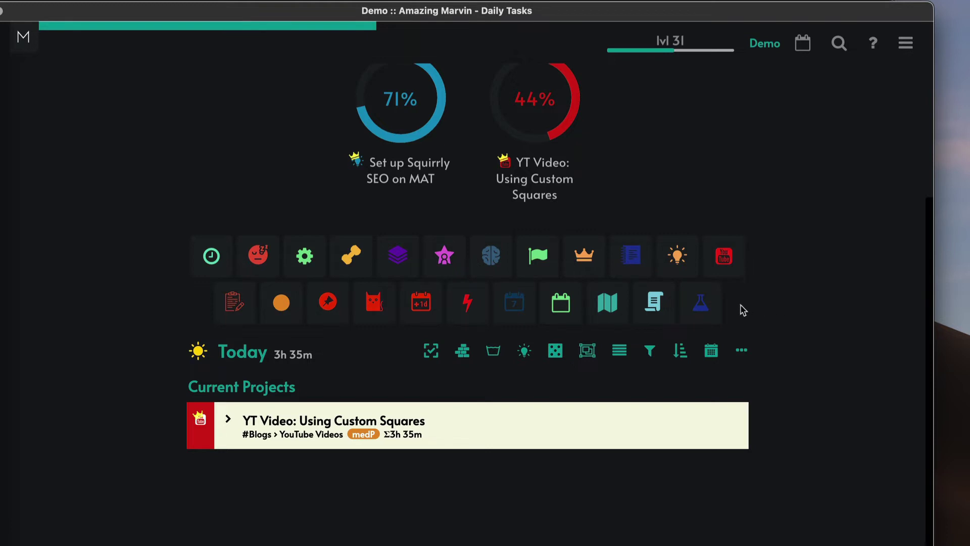
pyautogui.click(702, 309)
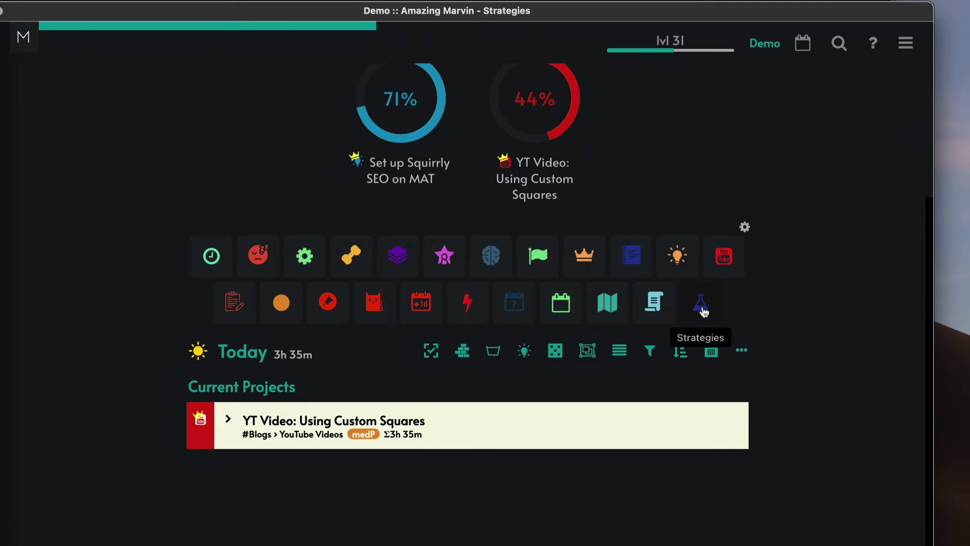
pyautogui.scroll(-2, 562, 181)
pyautogui.scroll(-5, 563, 182)
pyautogui.scroll(5, 563, 182)
pyautogui.scroll(1, 563, 183)
pyautogui.scroll(-1, 563, 183)
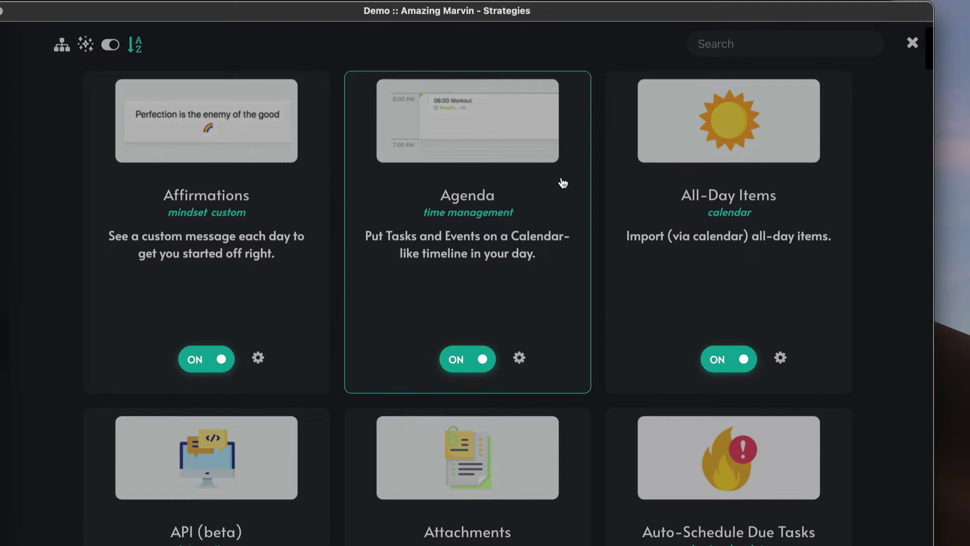
pyautogui.scroll(-20, 563, 183)
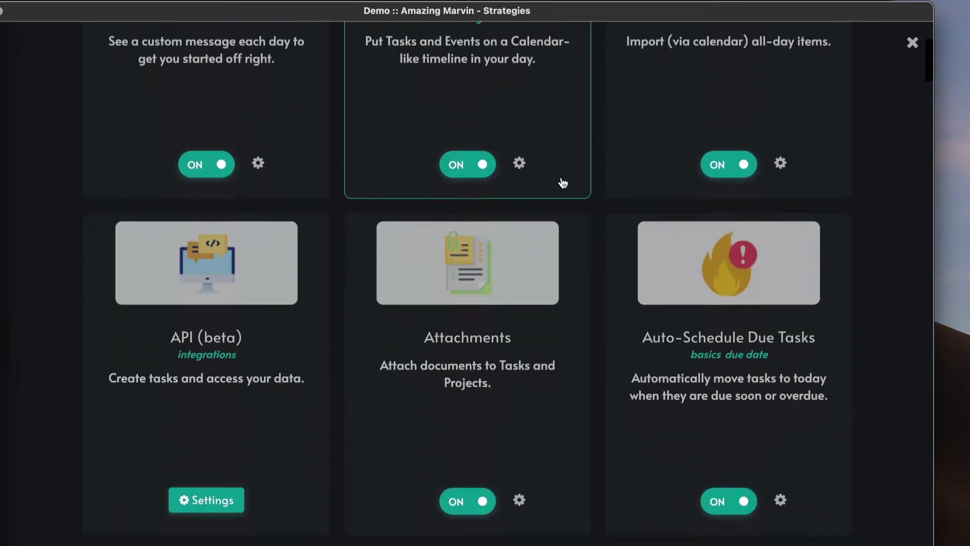
pyautogui.scroll(-19, 563, 183)
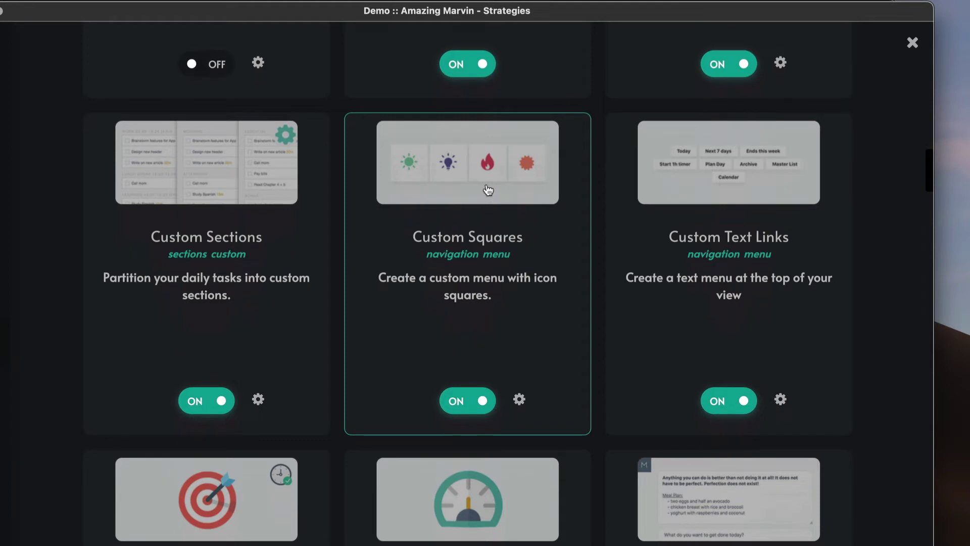
# Step: Open the Custom Squares strategy's settings and add a new item at the end of its list
pyautogui.click(520, 400)
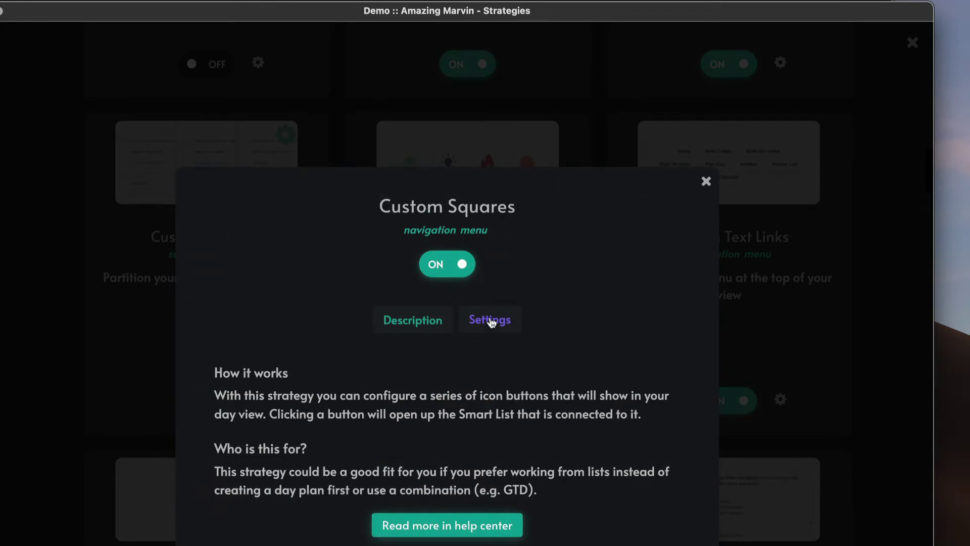
pyautogui.click(491, 322)
pyautogui.scroll(-3, 463, 314)
pyautogui.scroll(-10, 463, 305)
pyautogui.scroll(-8, 463, 305)
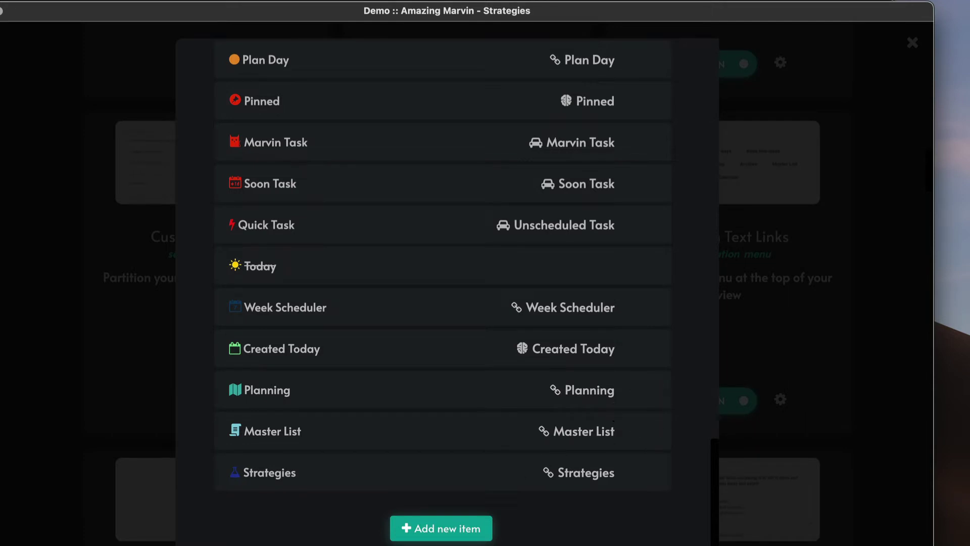
pyautogui.click(450, 532)
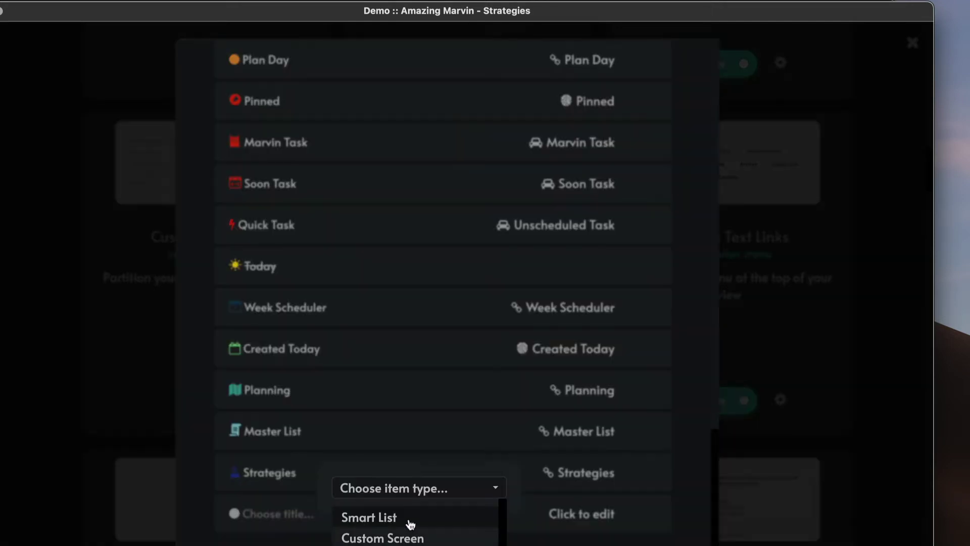
# Step: Look through the new item's available types and the Internal Link destinations, leaving the link unassigned, and return to the day view
pyautogui.scroll(-1, 427, 529)
pyautogui.scroll(-1, 432, 381)
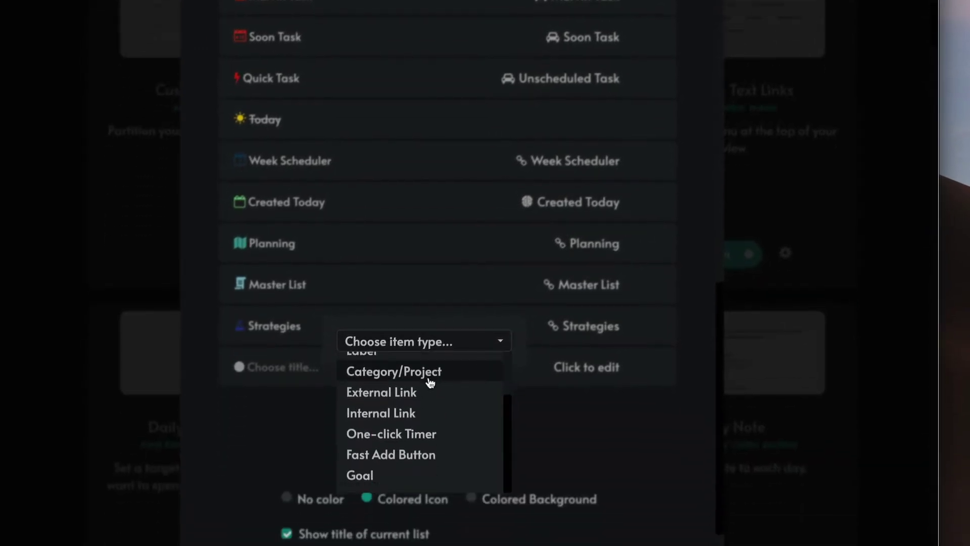
pyautogui.click(421, 415)
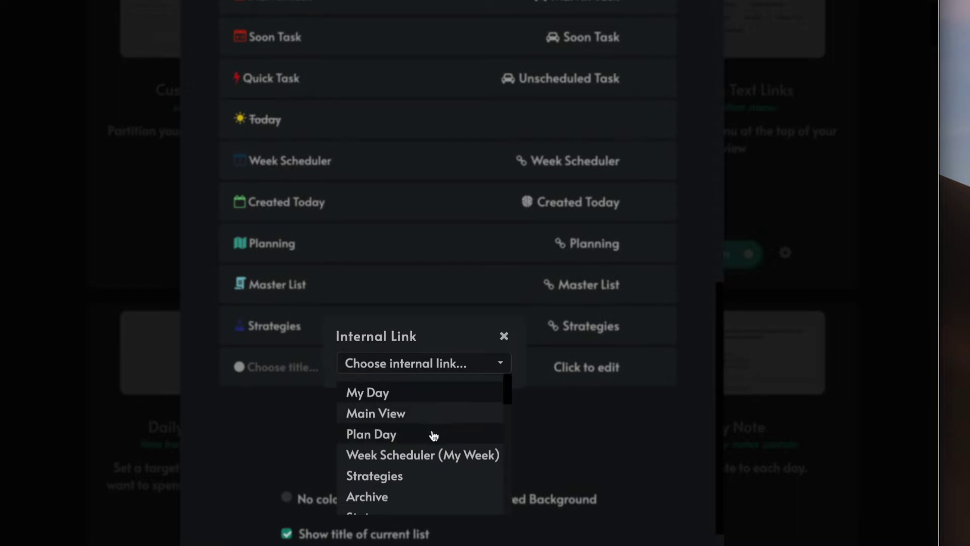
pyautogui.scroll(-1, 434, 427)
pyautogui.scroll(-3, 434, 427)
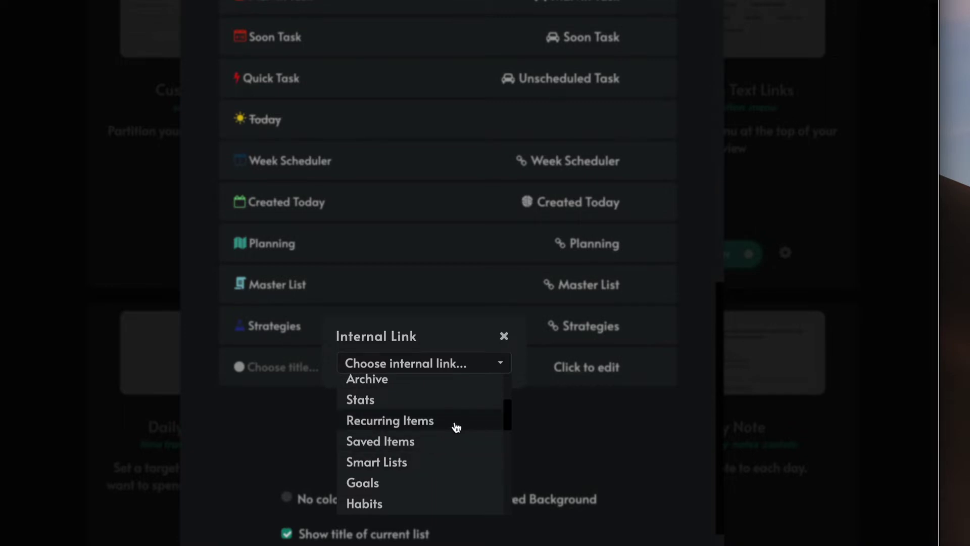
pyautogui.click(541, 406)
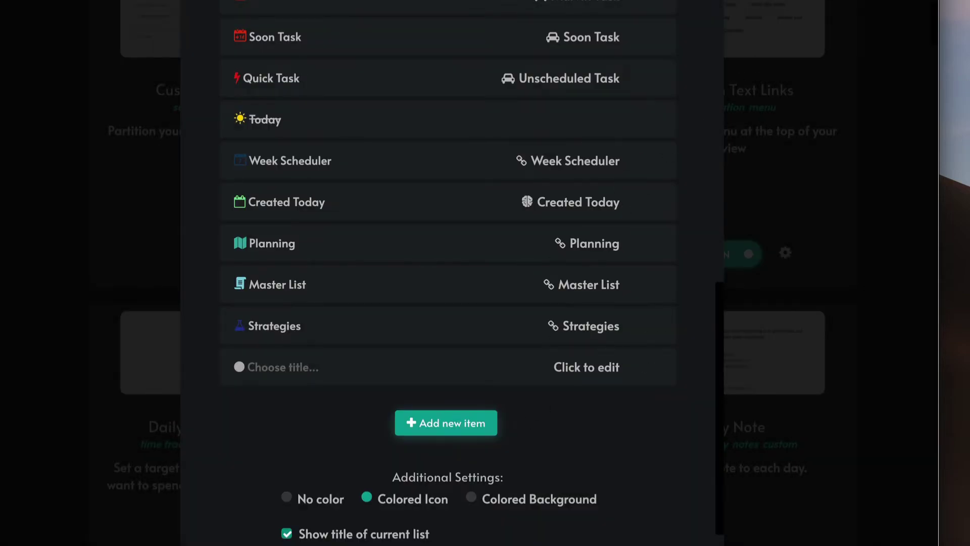
pyautogui.click(773, 126)
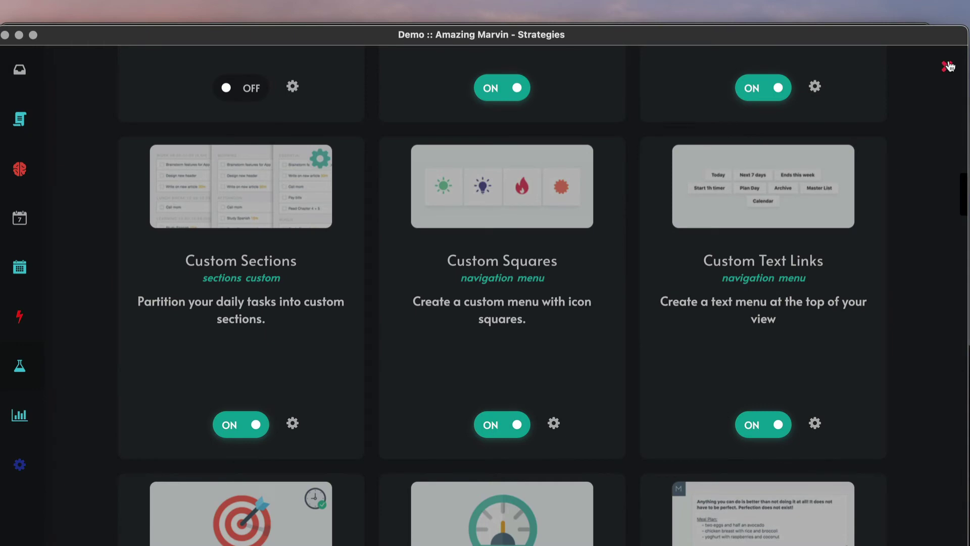
pyautogui.click(948, 66)
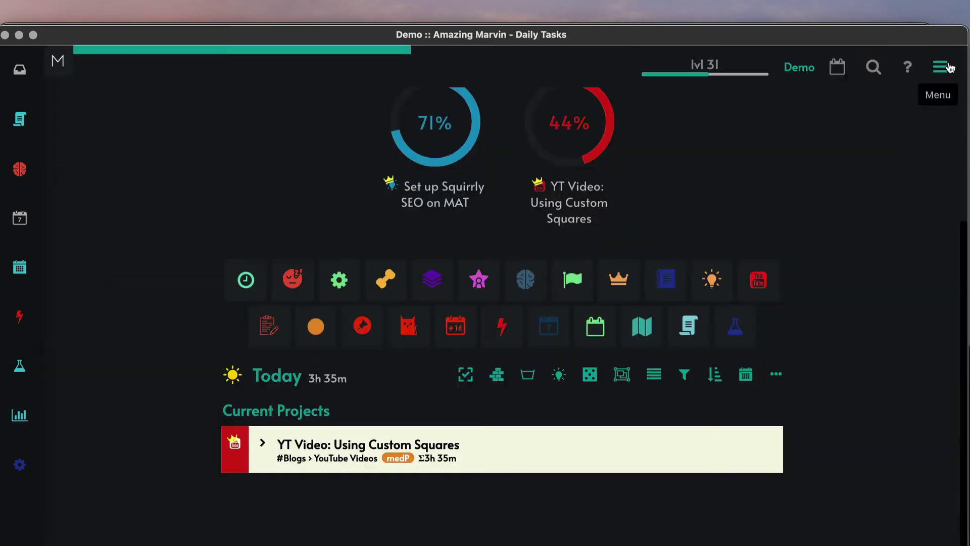
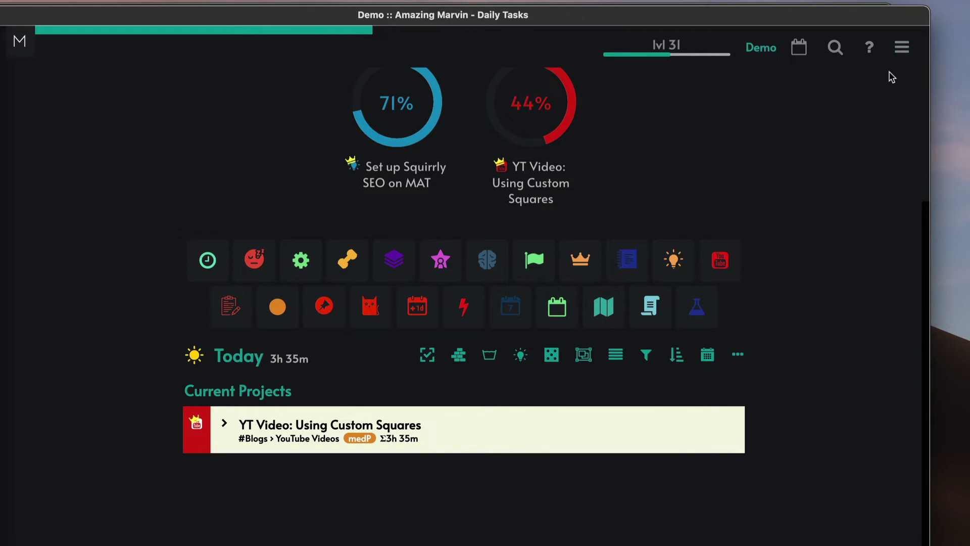
# Step: Launch the Workflow Builder from the Import/Export section of Workflow Templates
pyautogui.click(902, 49)
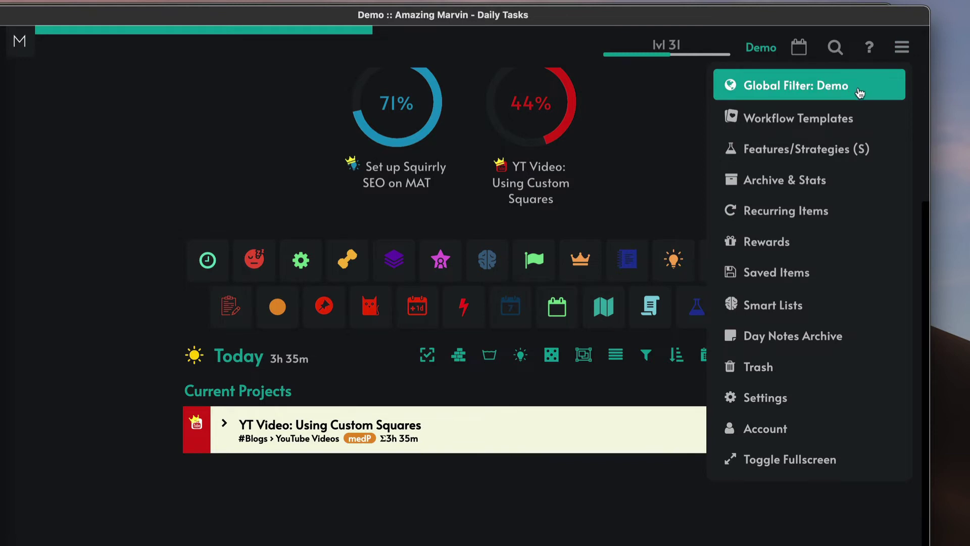
pyautogui.click(850, 119)
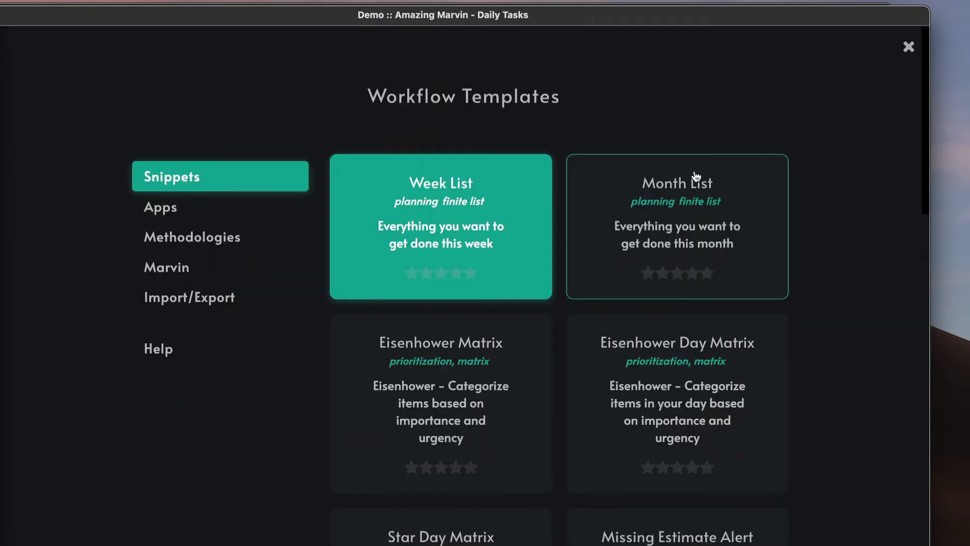
pyautogui.click(207, 302)
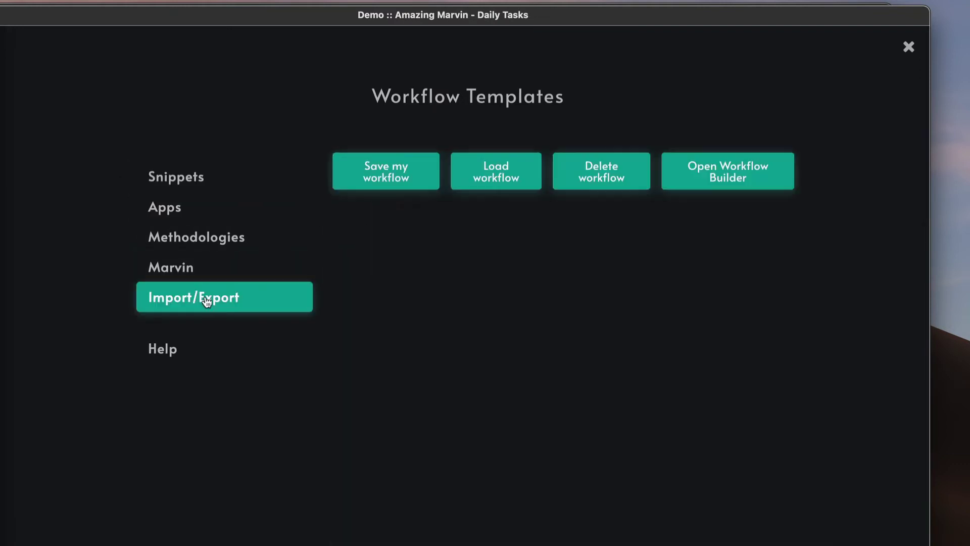
pyautogui.moveTo(741, 171)
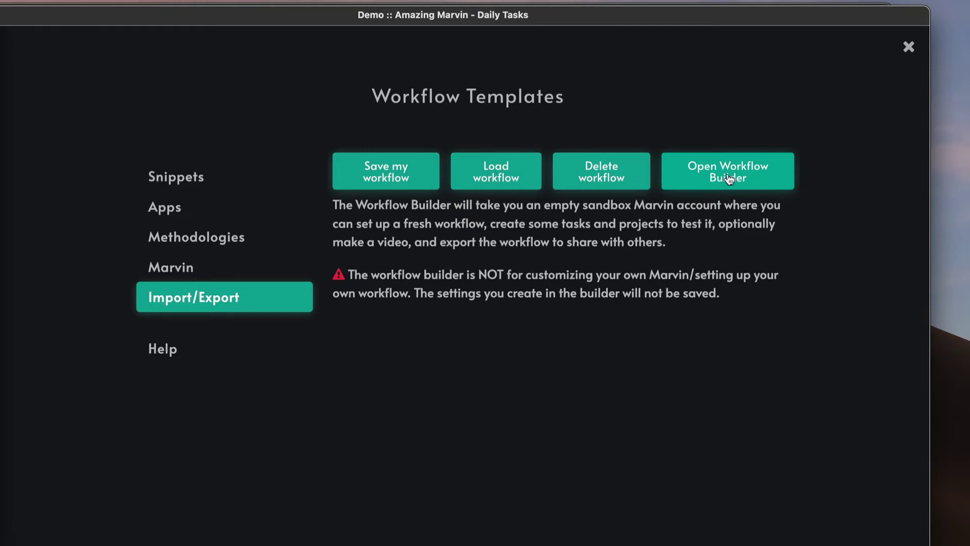
pyautogui.click(732, 176)
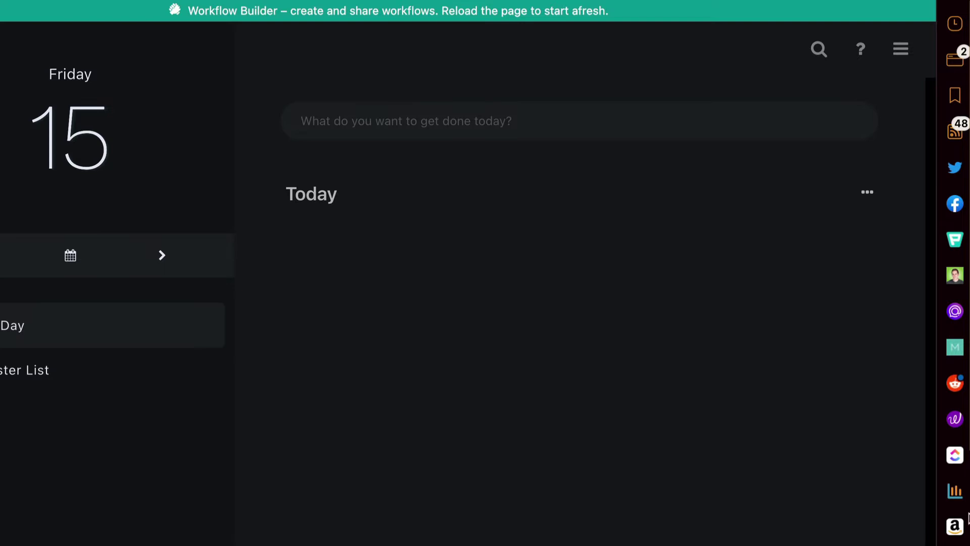
# Step: Load the workflow file Custom-Squares-Demo.json.lzma from the Junk Folder into the Workflow Builder
pyautogui.click(902, 50)
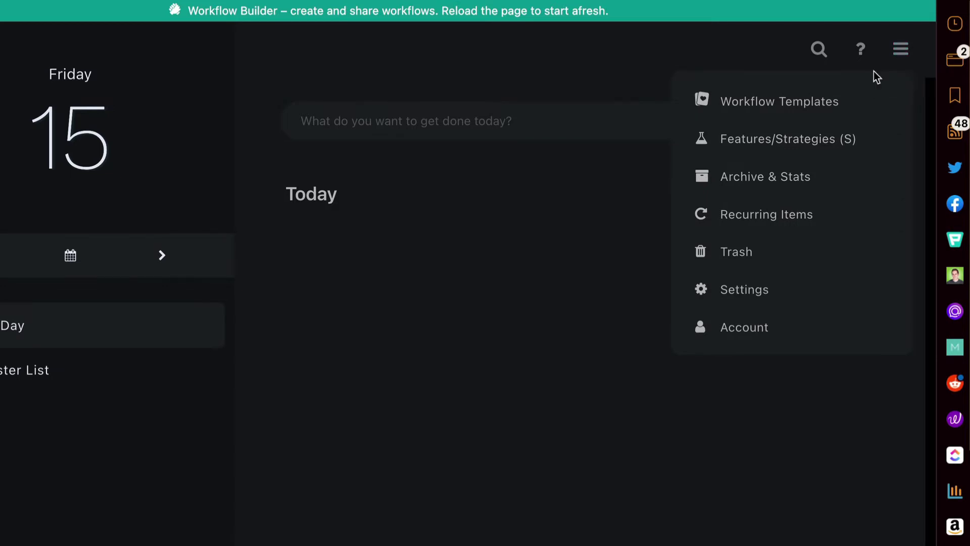
pyautogui.click(850, 108)
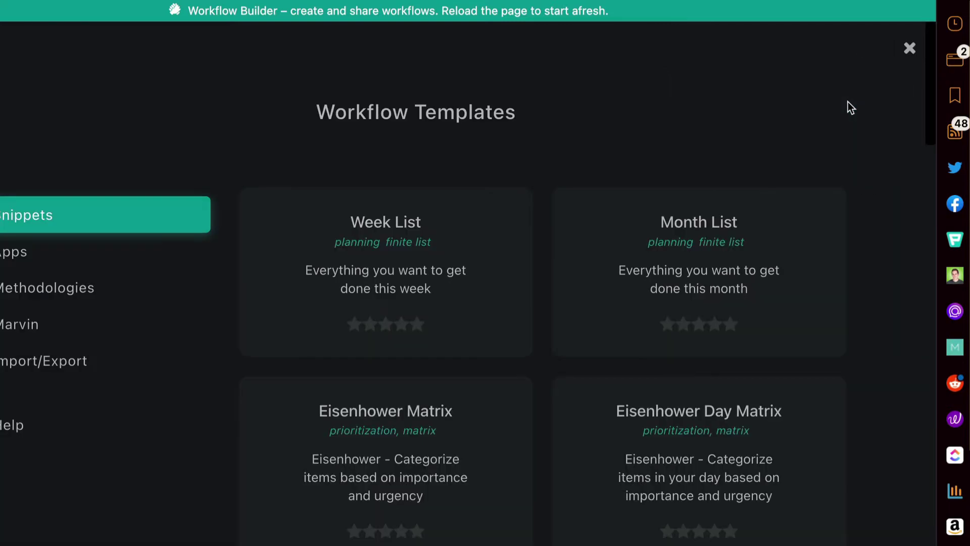
pyautogui.click(189, 402)
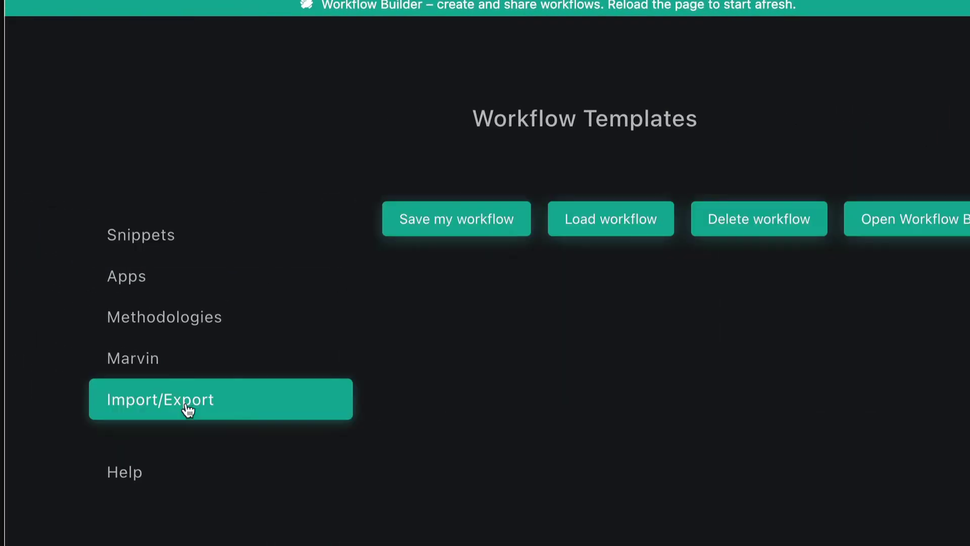
pyautogui.moveTo(570, 223)
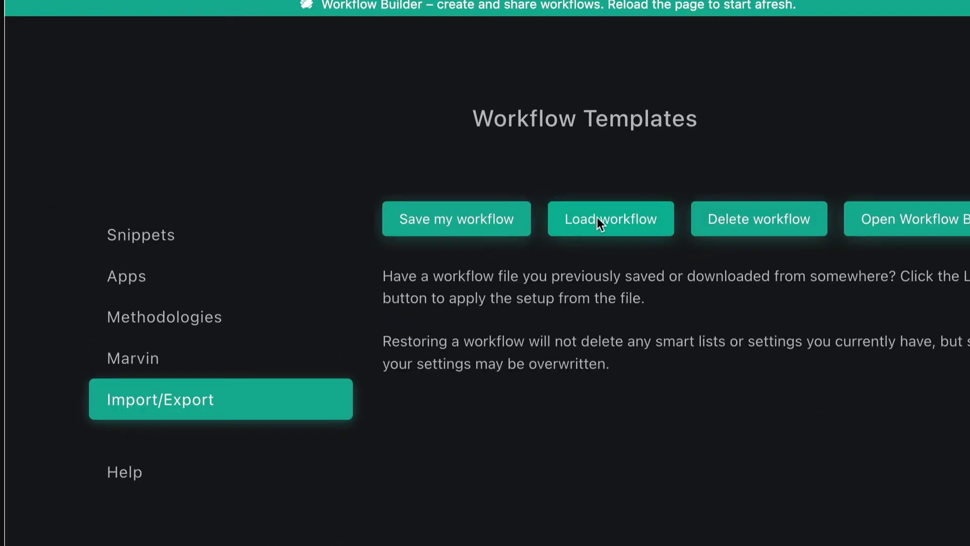
pyautogui.click(622, 215)
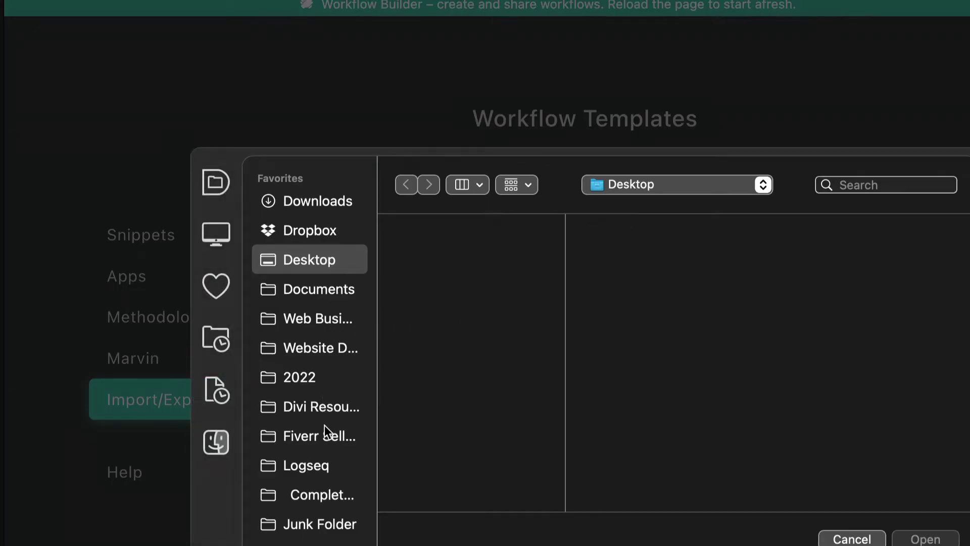
pyautogui.scroll(-3, 334, 365)
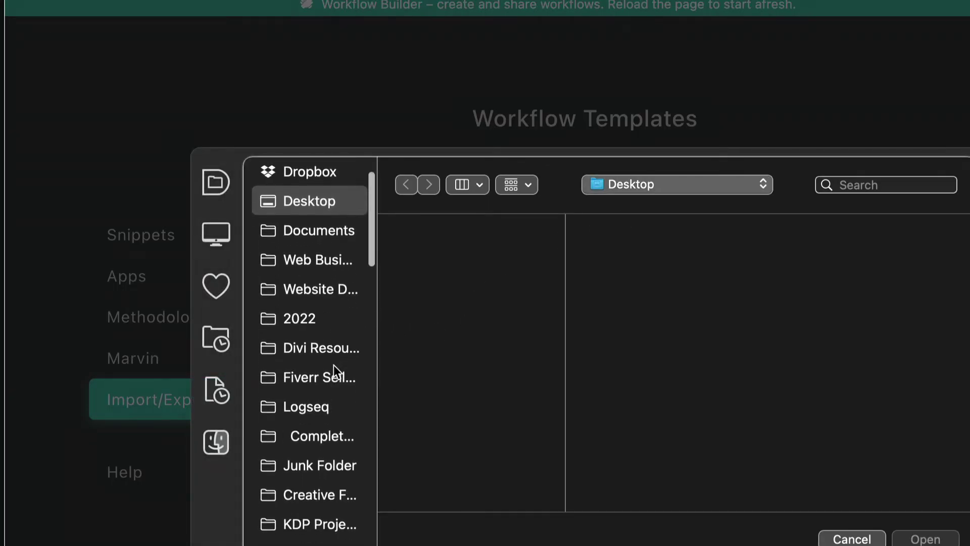
pyautogui.click(338, 465)
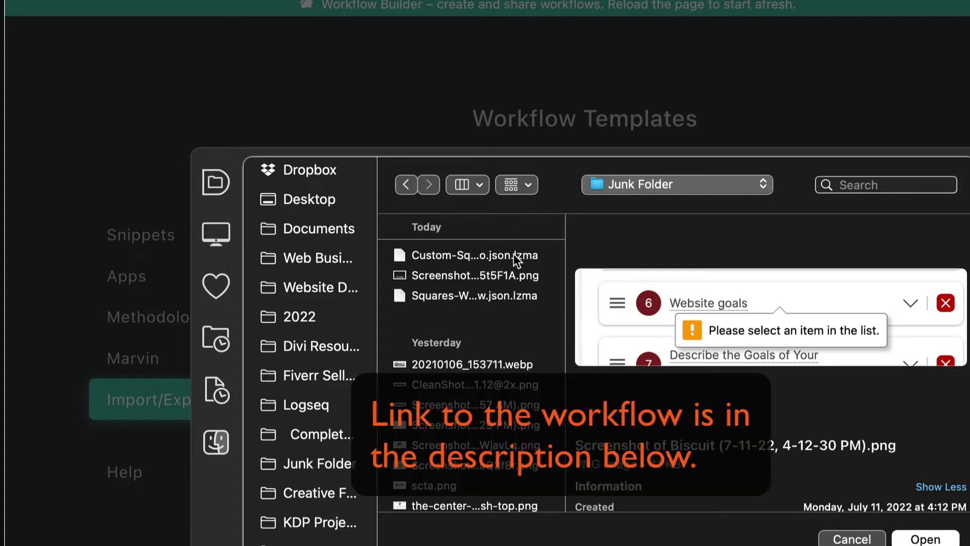
pyautogui.click(513, 253)
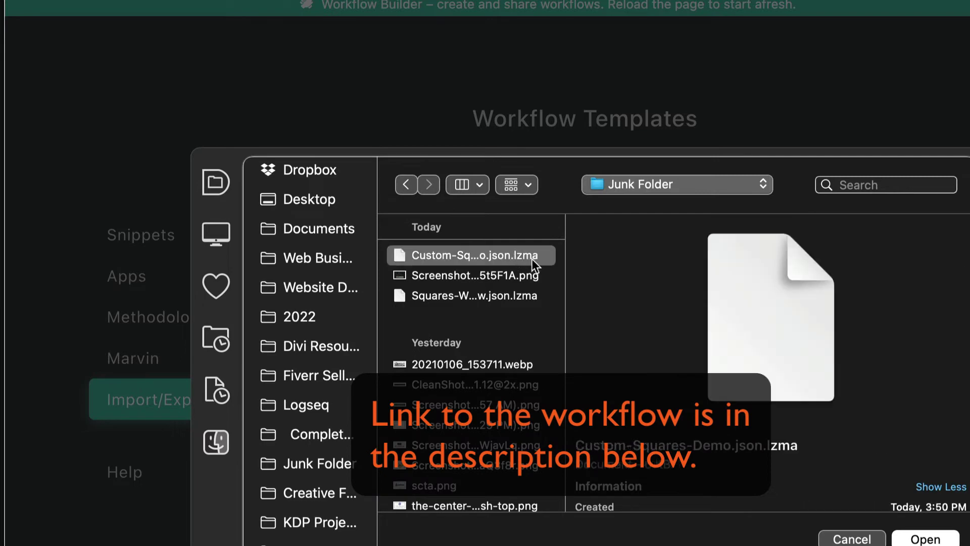
pyautogui.click(934, 533)
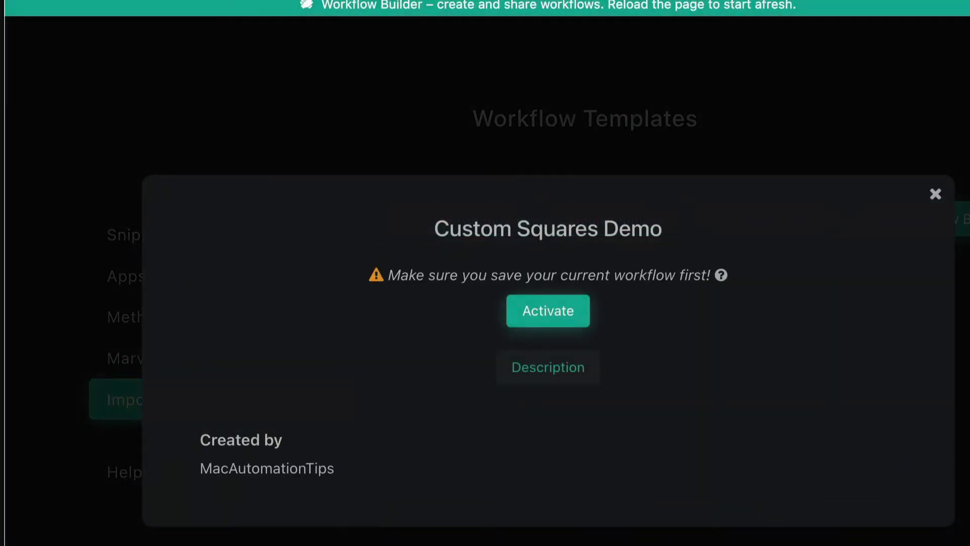
# Step: Activate the Custom Squares Demo workflow and return to the day view to see its squares
pyautogui.click(565, 314)
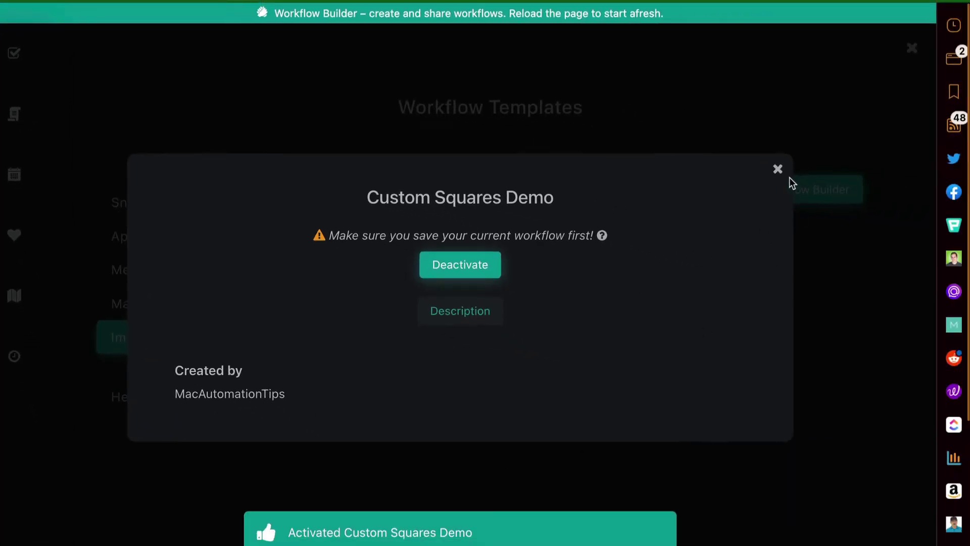
pyautogui.click(777, 169)
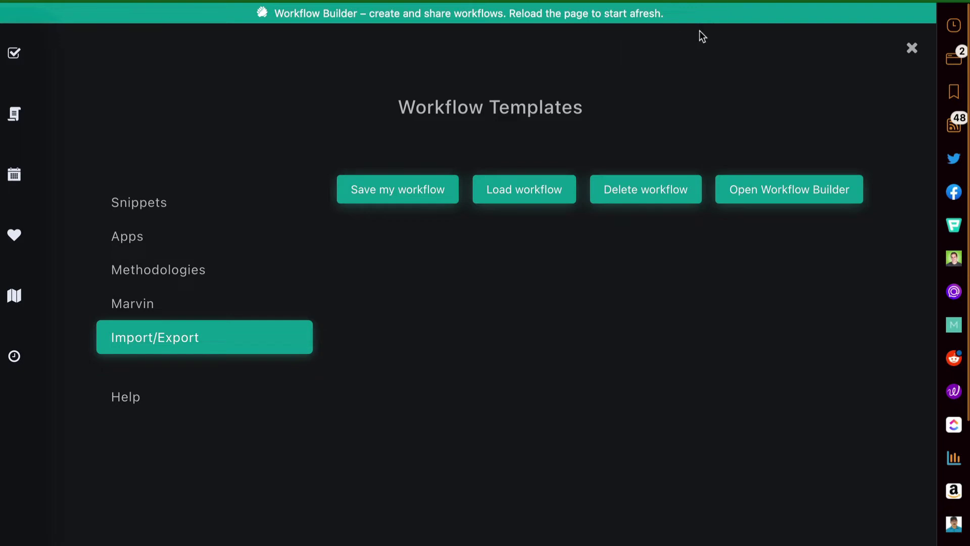
pyautogui.click(914, 51)
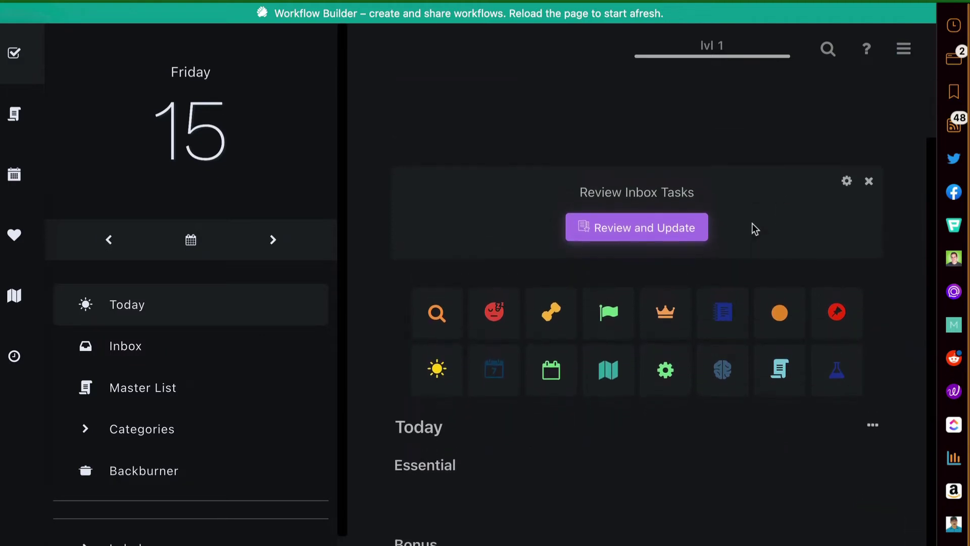
pyautogui.scroll(-4, 754, 202)
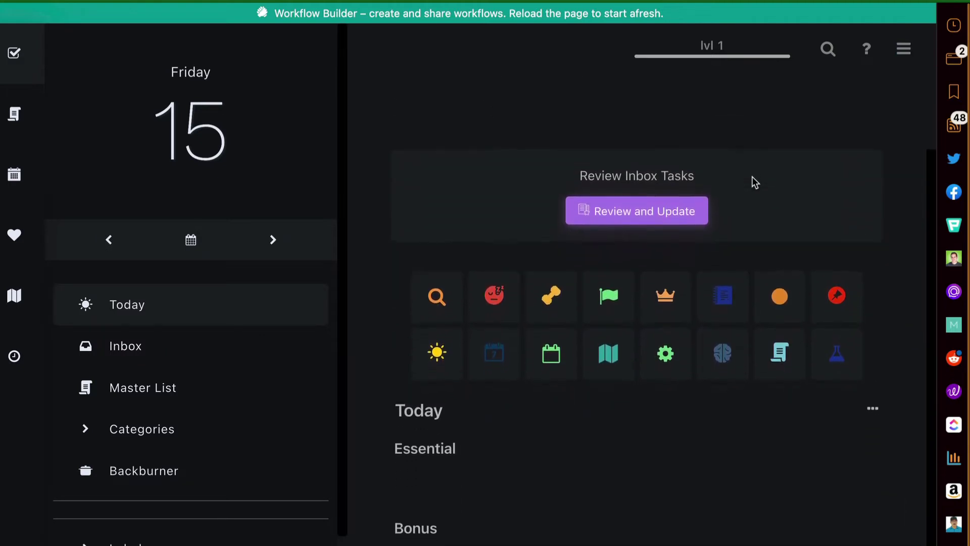
pyautogui.scroll(-1, 884, 311)
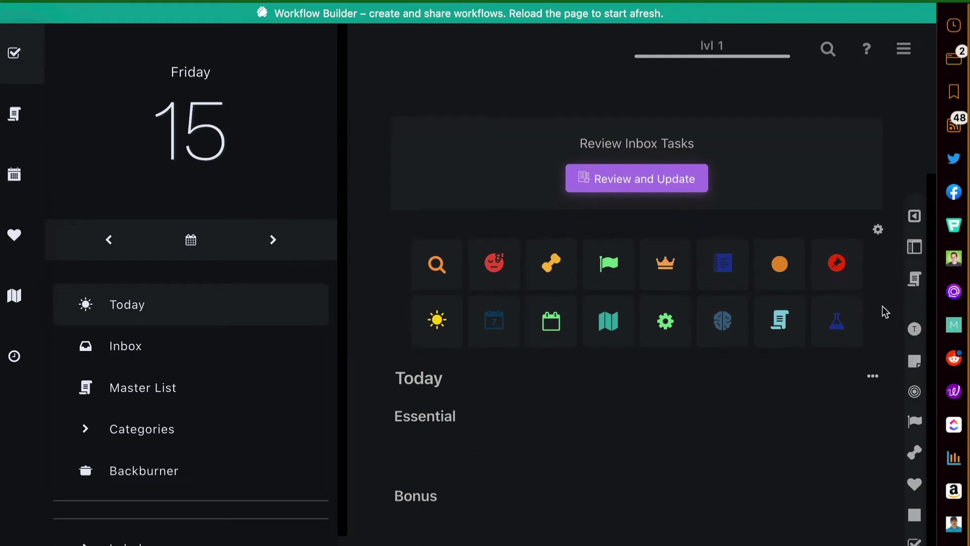
# Step: Add three main categories named Home, Work and Read Later to the Master List
pyautogui.scroll(-1, 885, 311)
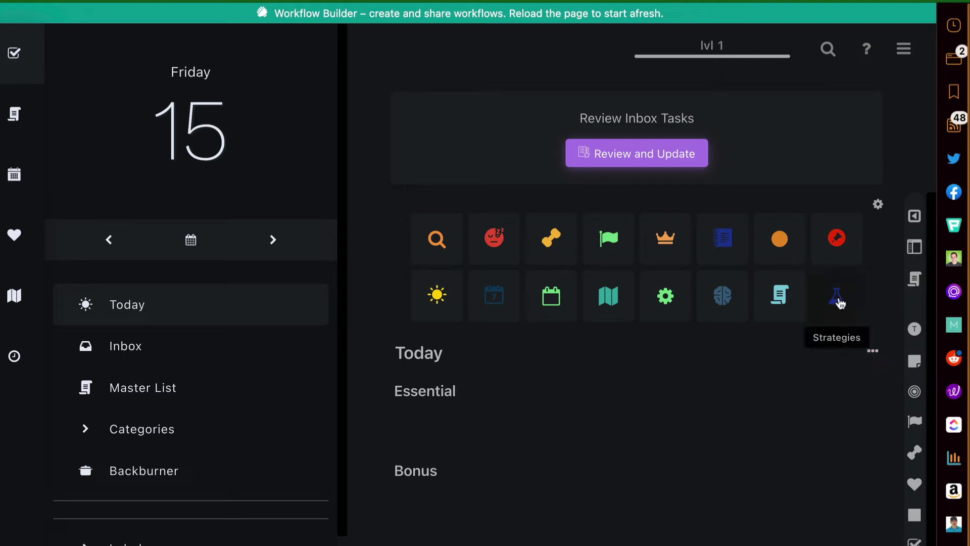
pyautogui.click(785, 300)
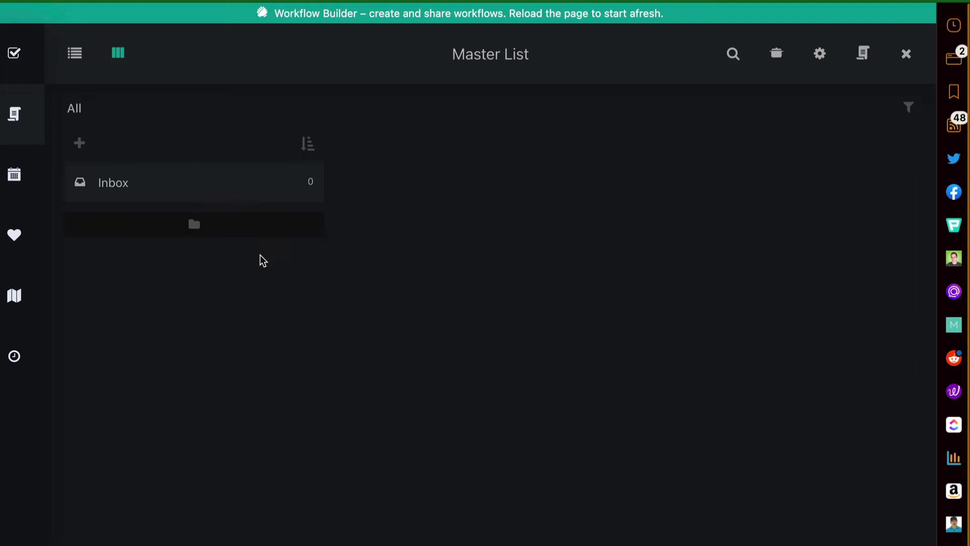
pyautogui.click(195, 225)
pyautogui.write('Home')
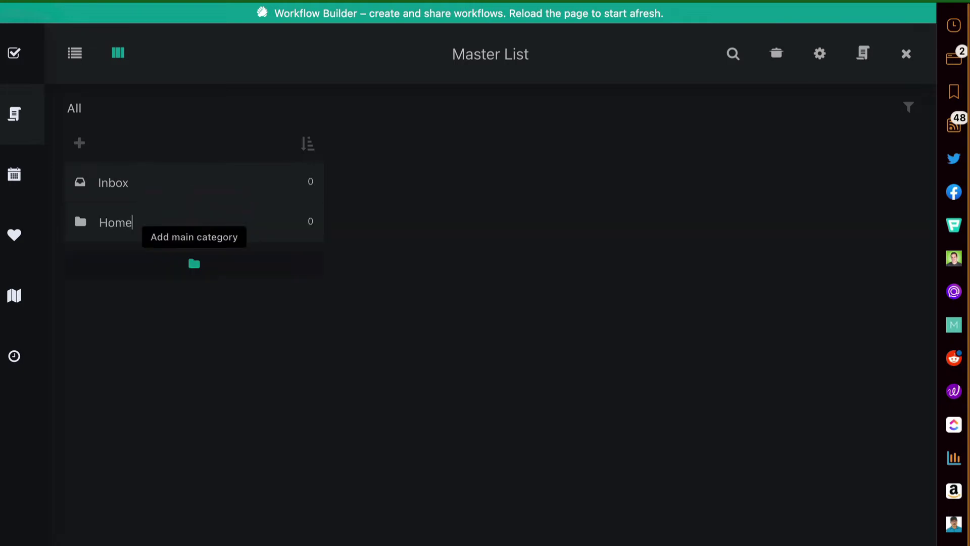
pyautogui.click(192, 263)
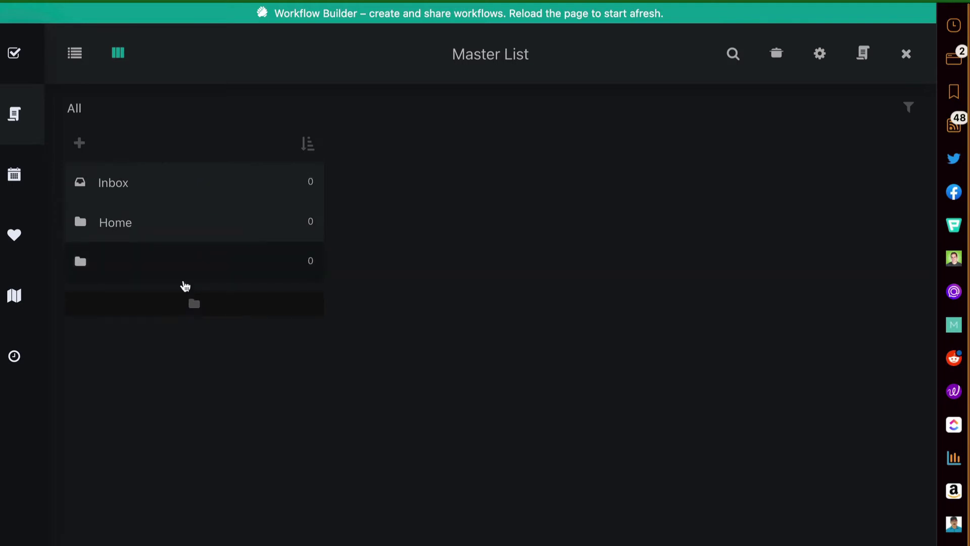
pyautogui.write('Wori')
pyautogui.write('k')
pyautogui.click(186, 303)
pyautogui.write('R')
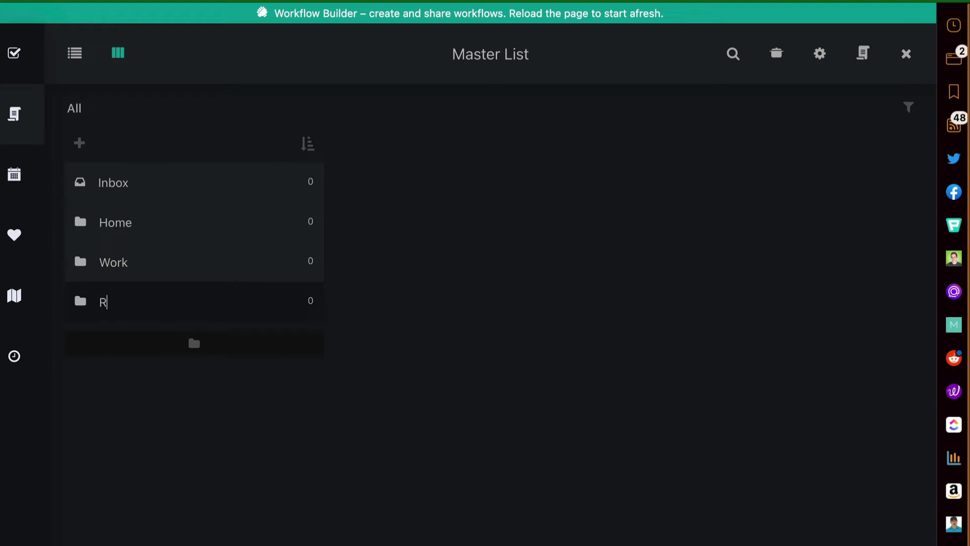
pyautogui.write('ead Later')
pyautogui.press('Return')
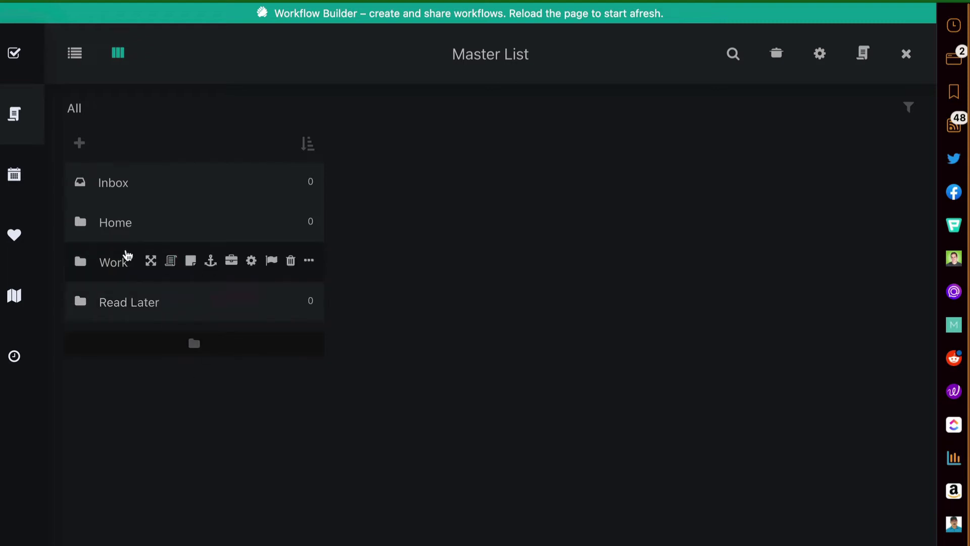
# Step: Add a task named "Test task" to the Work category and give it a 10-minute time estimate
pyautogui.click(111, 254)
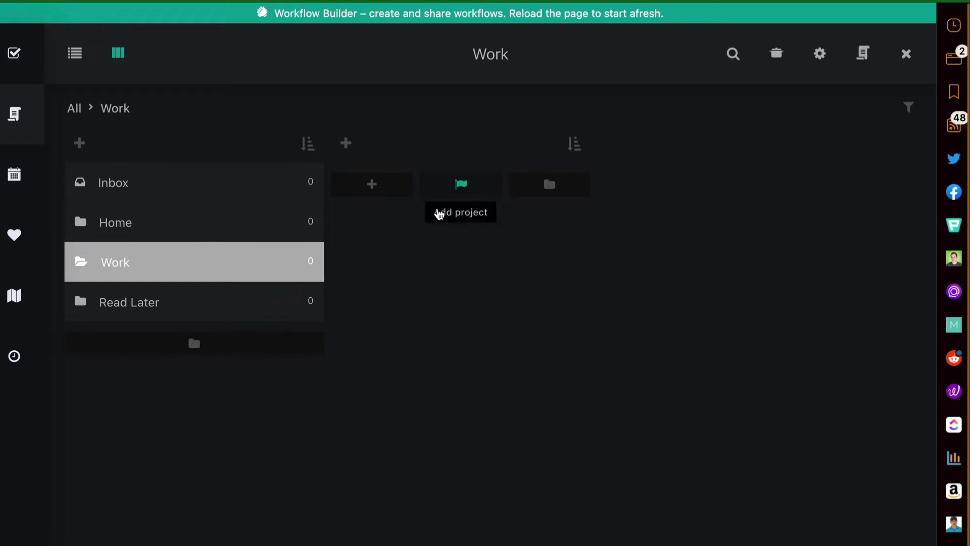
pyautogui.click(382, 191)
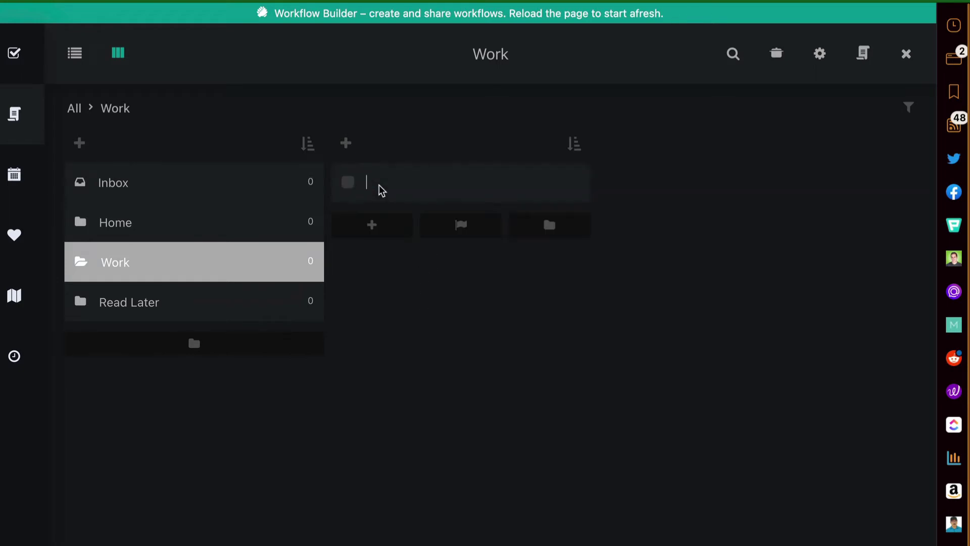
pyautogui.write('Test')
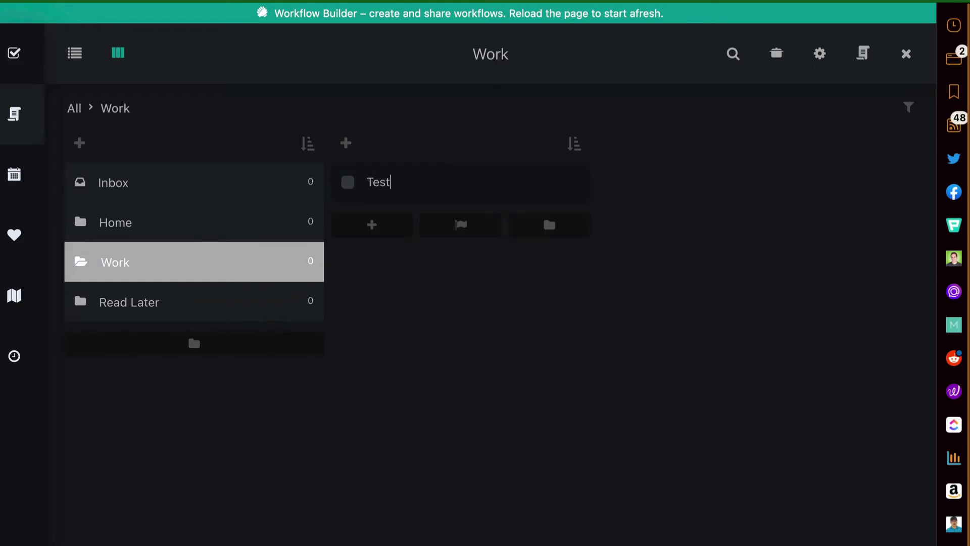
pyautogui.write(' task')
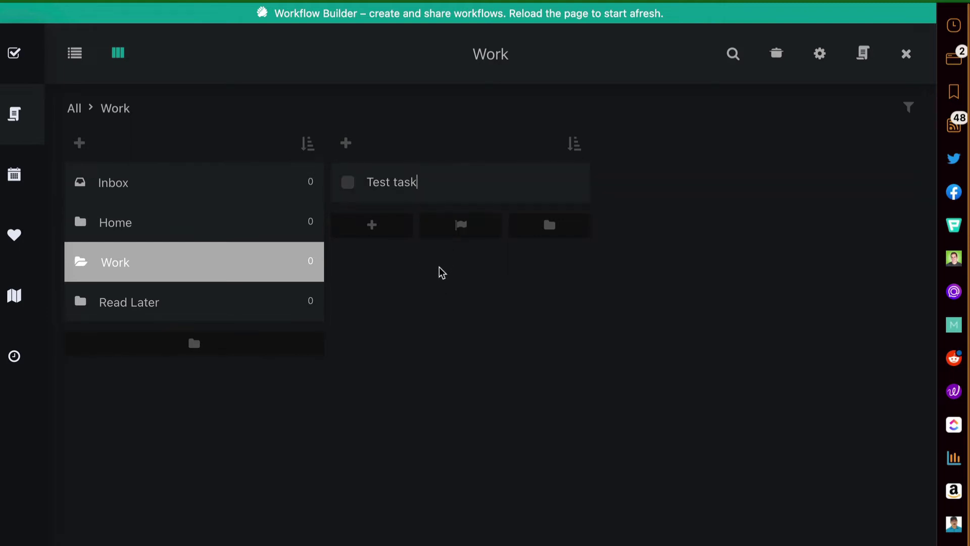
pyautogui.press('Return')
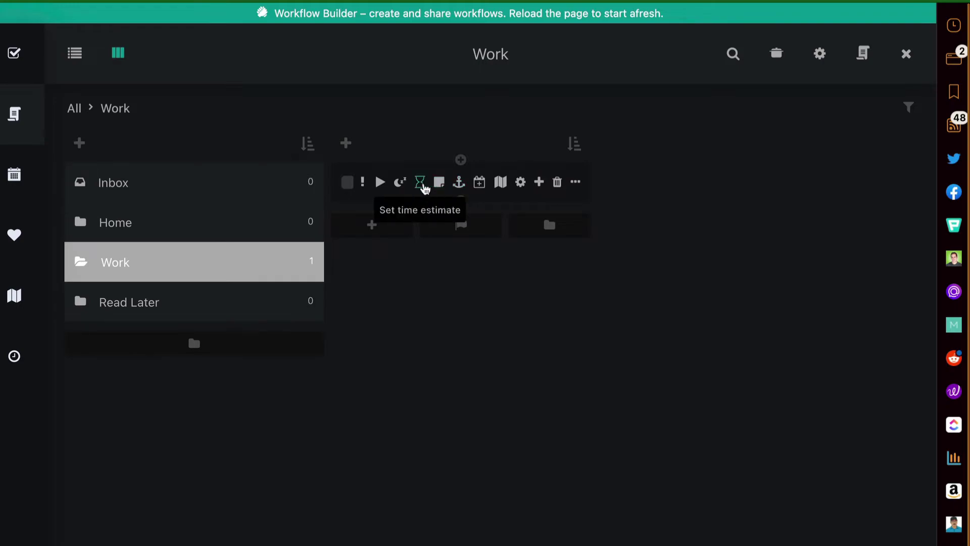
pyautogui.click(422, 182)
pyautogui.click(505, 251)
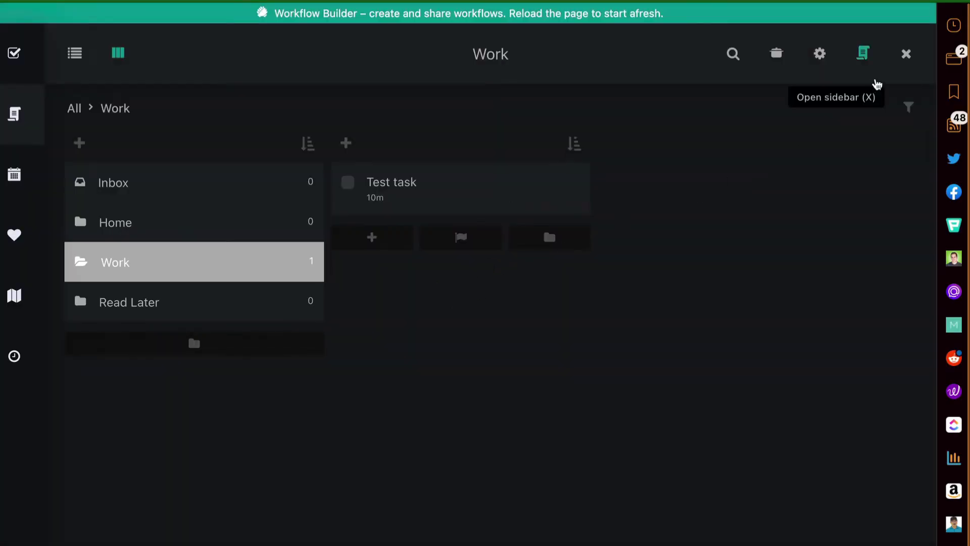
# Step: Return to the day view and display the Created Today list through its custom square
pyautogui.click(908, 55)
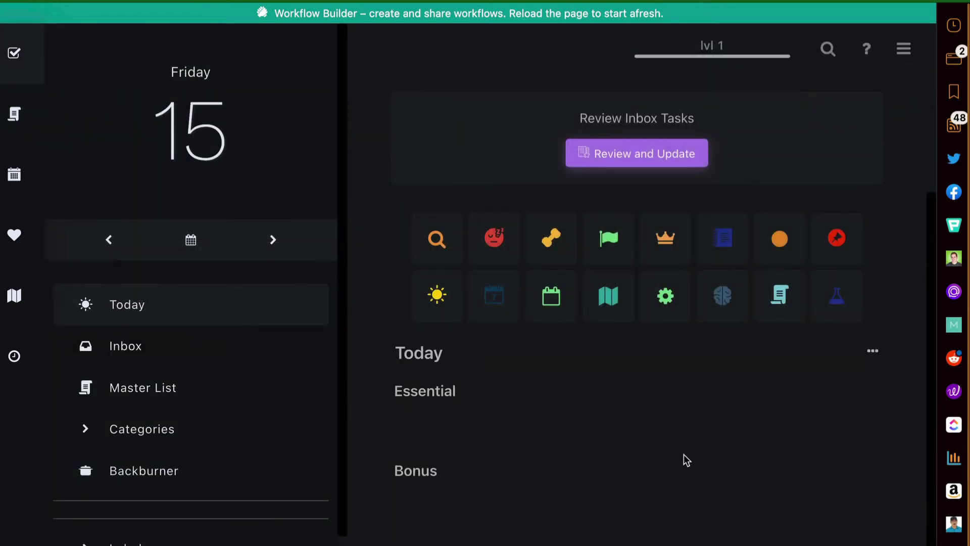
pyautogui.click(552, 303)
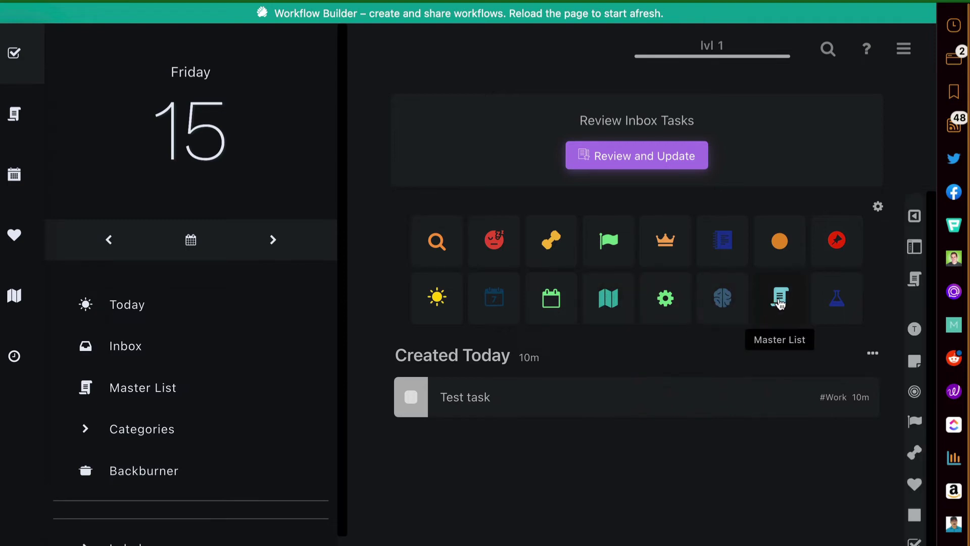
# Step: Look through the Smart Lists, their filter rules and where they are used, and return to the day view
pyautogui.click(723, 302)
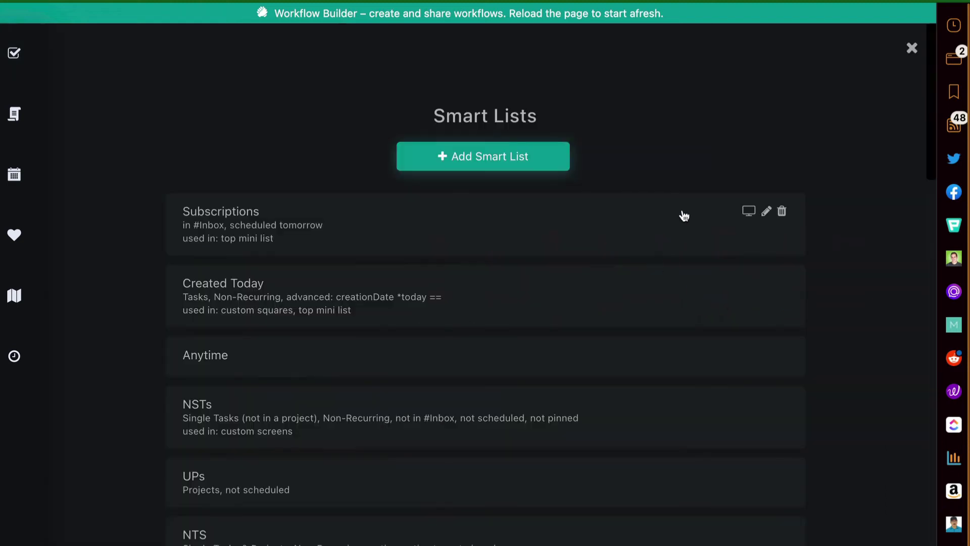
pyautogui.scroll(-3, 673, 189)
pyautogui.scroll(-5, 672, 188)
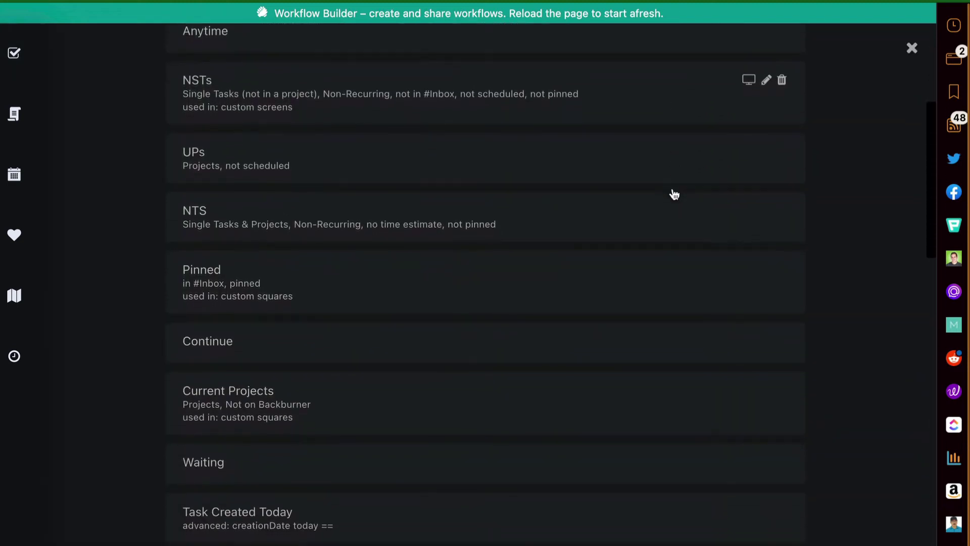
pyautogui.scroll(5, 672, 188)
pyautogui.scroll(-8, 672, 188)
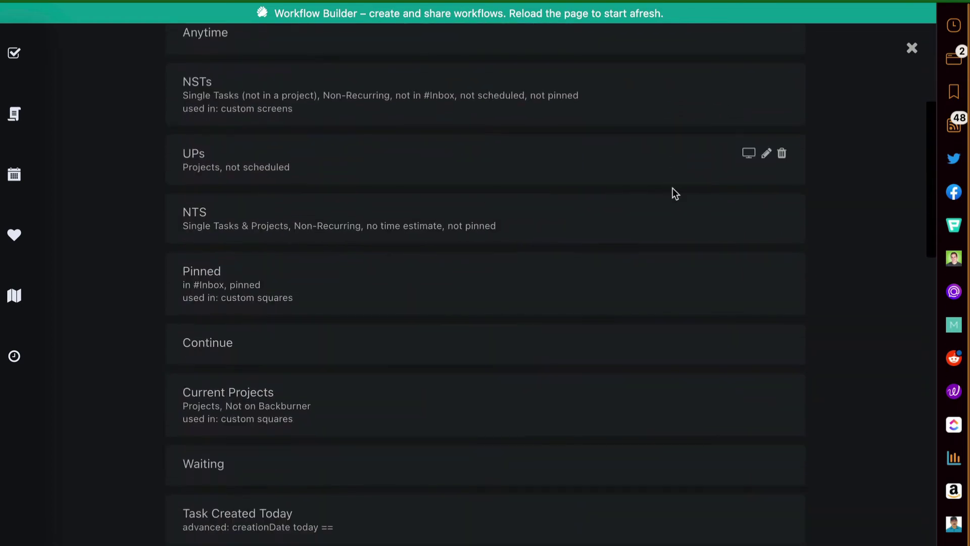
pyautogui.scroll(10, 674, 194)
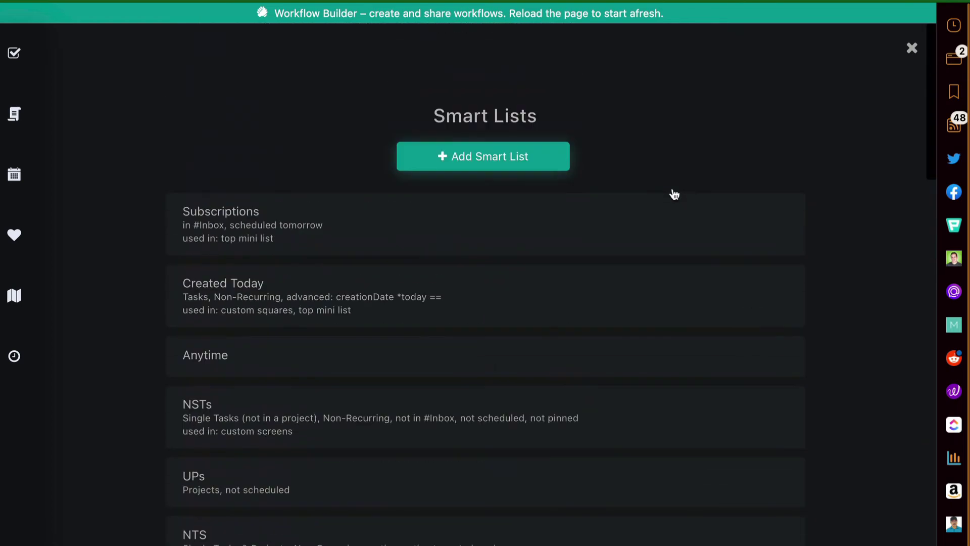
pyautogui.scroll(-7, 659, 170)
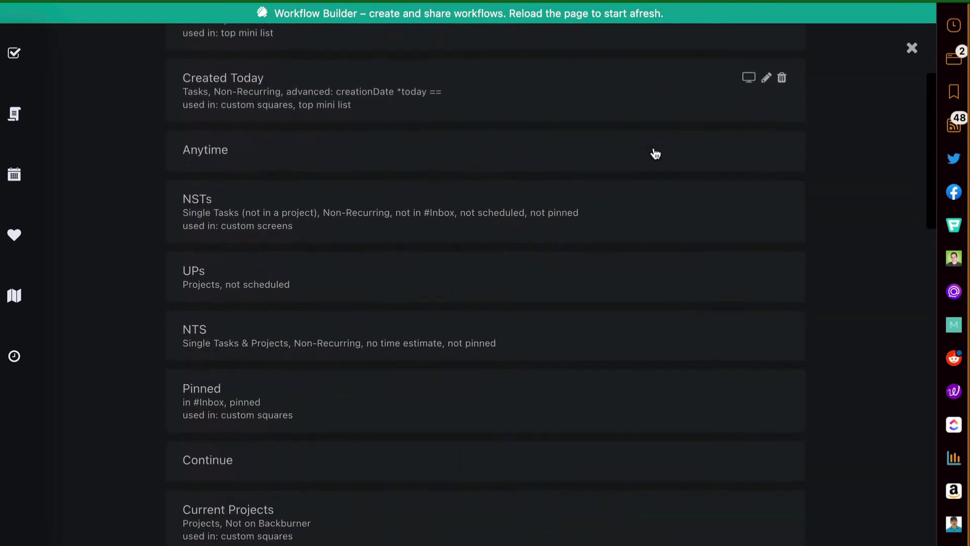
pyautogui.scroll(-18, 656, 154)
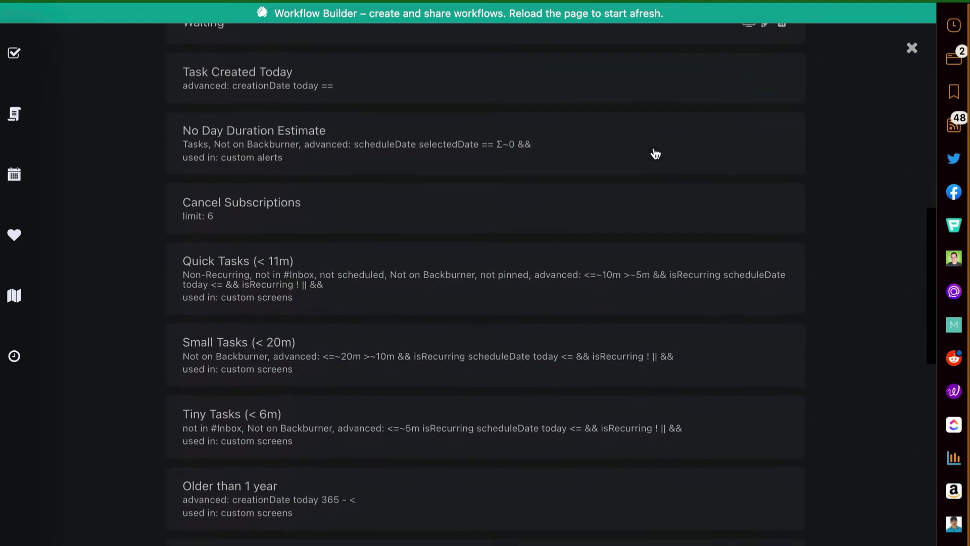
pyautogui.scroll(-2, 721, 277)
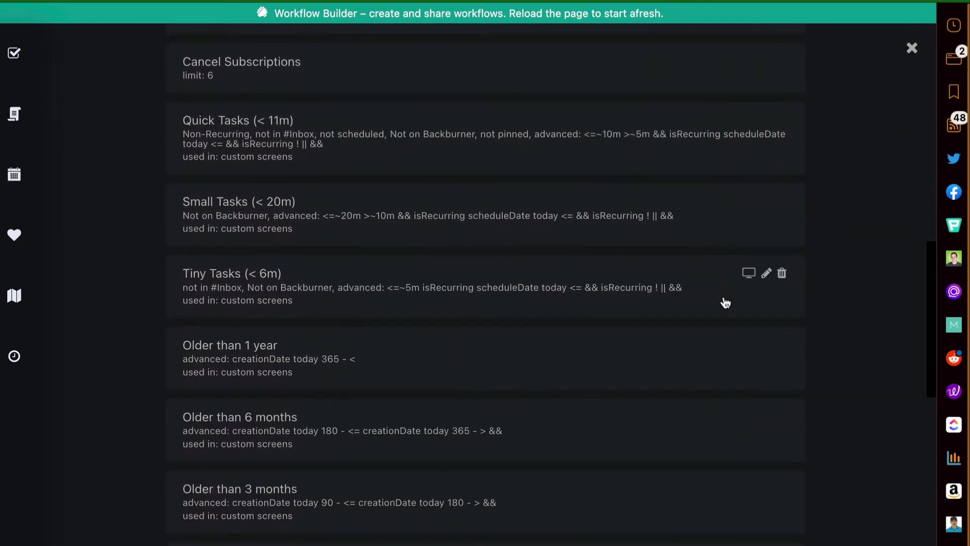
pyautogui.scroll(-1, 723, 301)
pyautogui.scroll(-5, 690, 324)
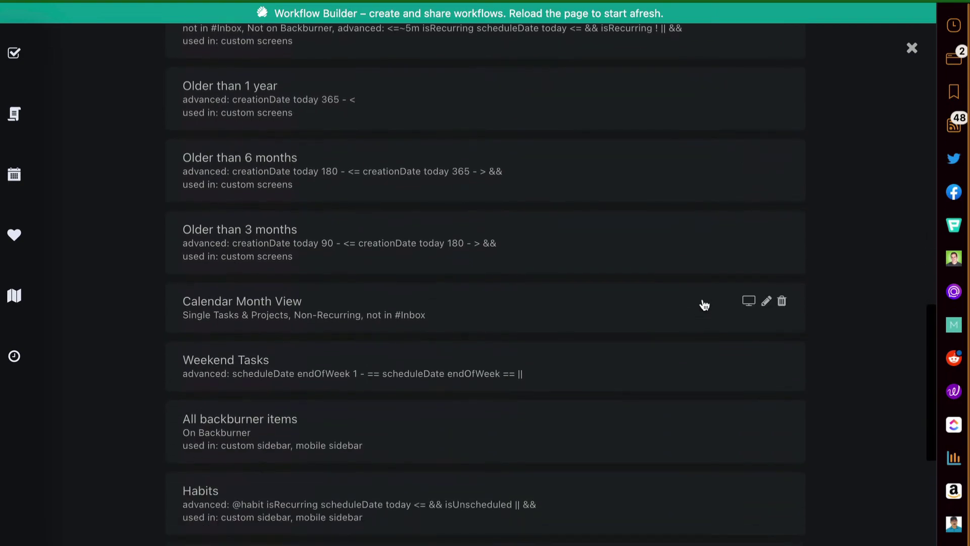
pyautogui.scroll(-1, 704, 287)
pyautogui.scroll(2, 704, 287)
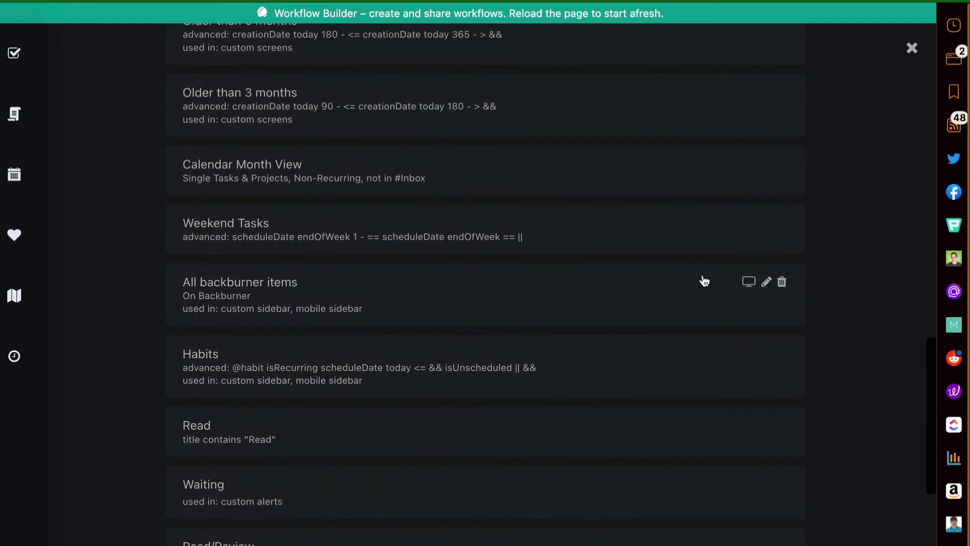
pyautogui.scroll(6, 831, 201)
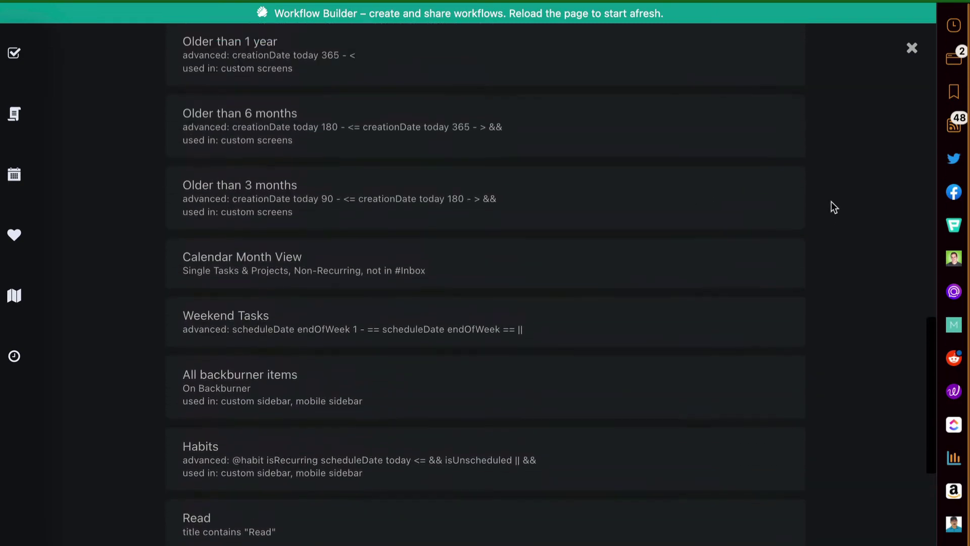
pyautogui.scroll(5, 828, 194)
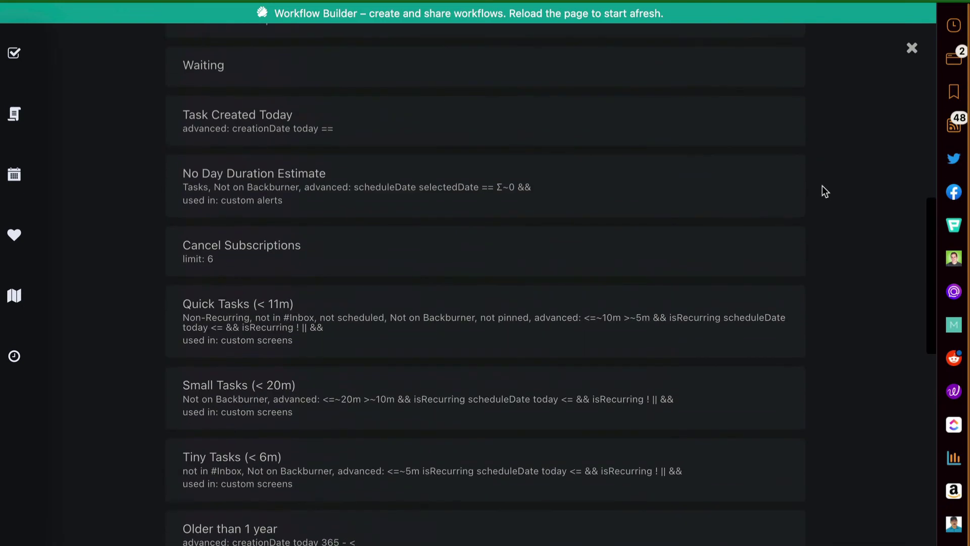
pyautogui.scroll(5, 613, 141)
pyautogui.scroll(3, 601, 134)
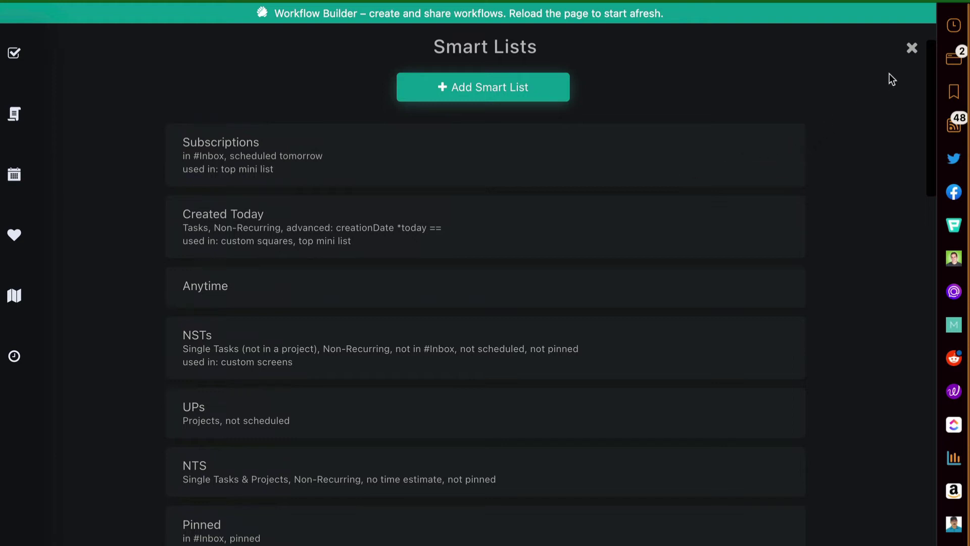
pyautogui.click(913, 56)
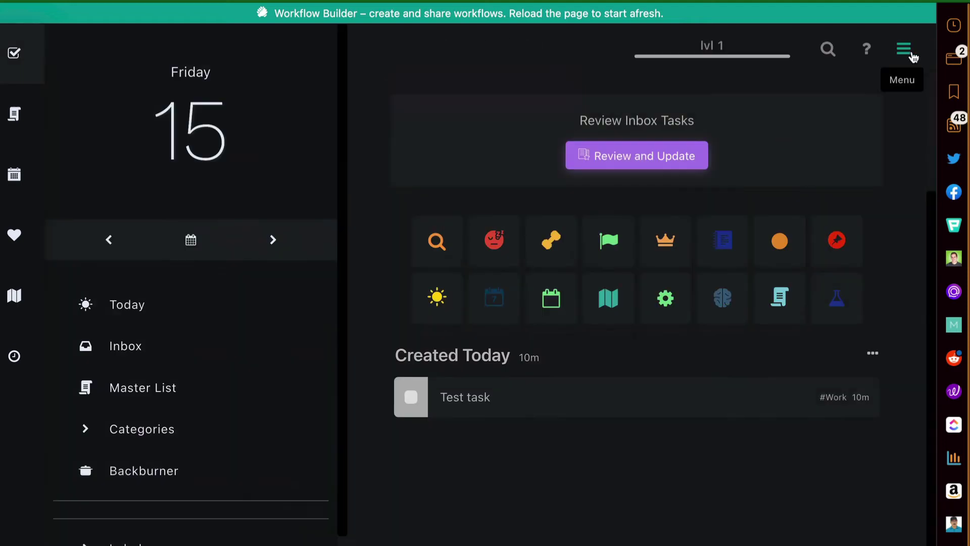
# Step: View the Task Notes description in Features/Strategies through the Strategies square and return to the day view
pyautogui.click(842, 298)
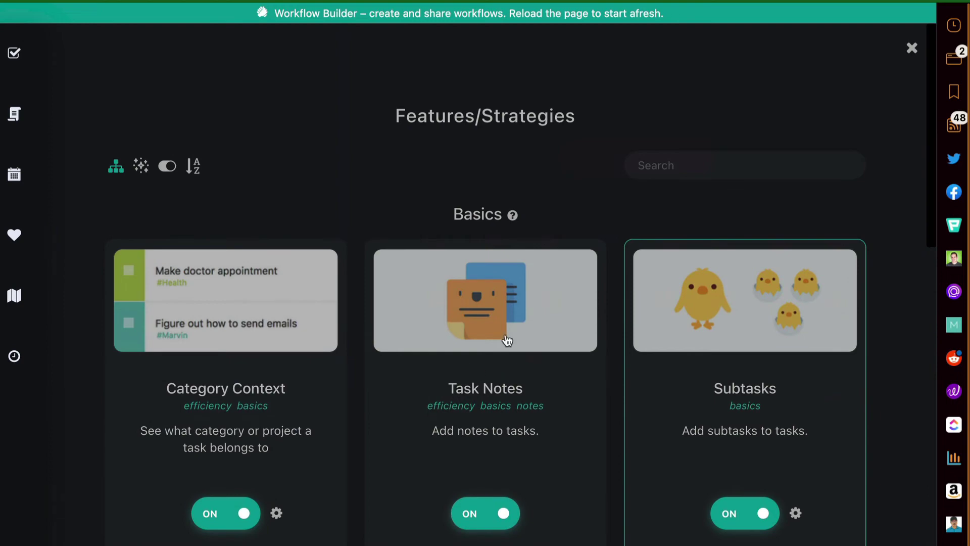
pyautogui.click(507, 340)
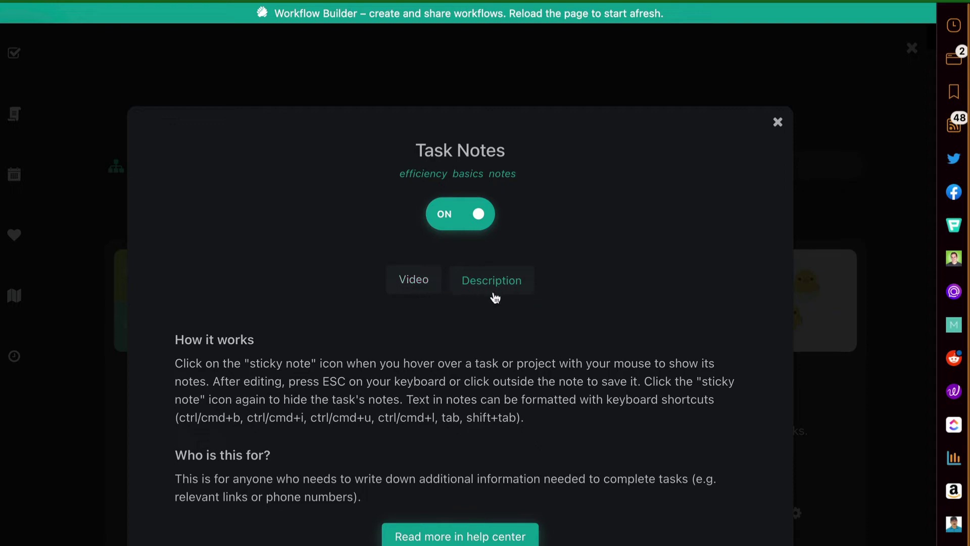
pyautogui.click(778, 123)
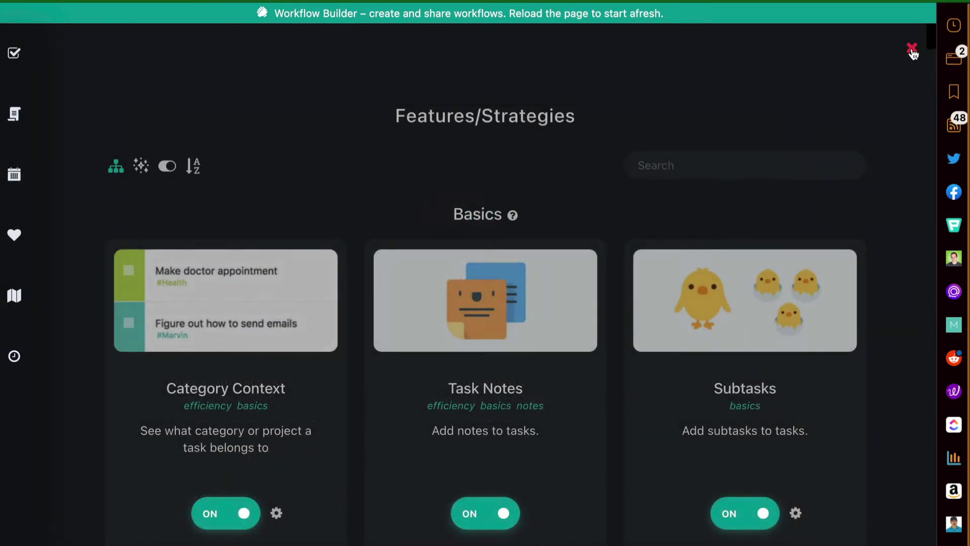
pyautogui.click(912, 51)
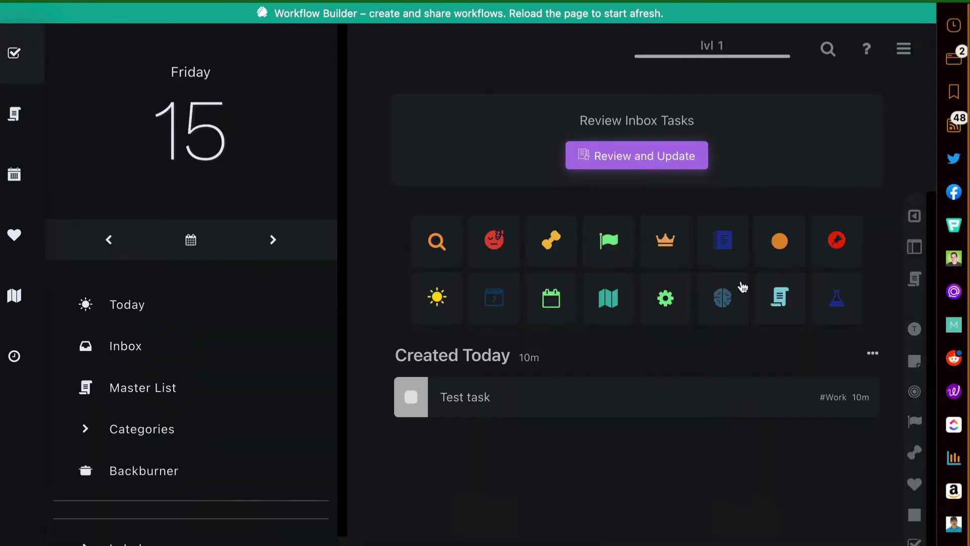
# Step: View the Month Planner and the Week Planner through the planner square and return to the day view
pyautogui.click(605, 306)
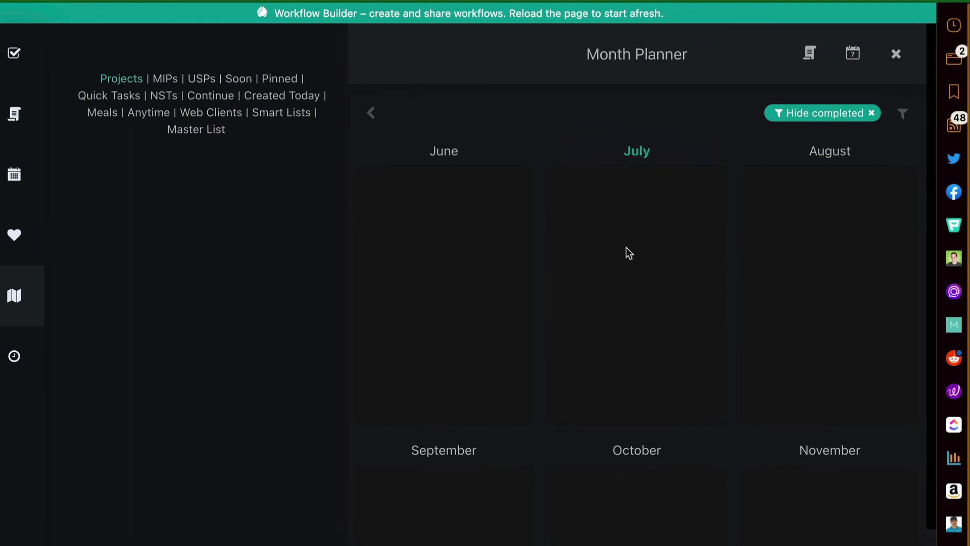
pyautogui.click(851, 57)
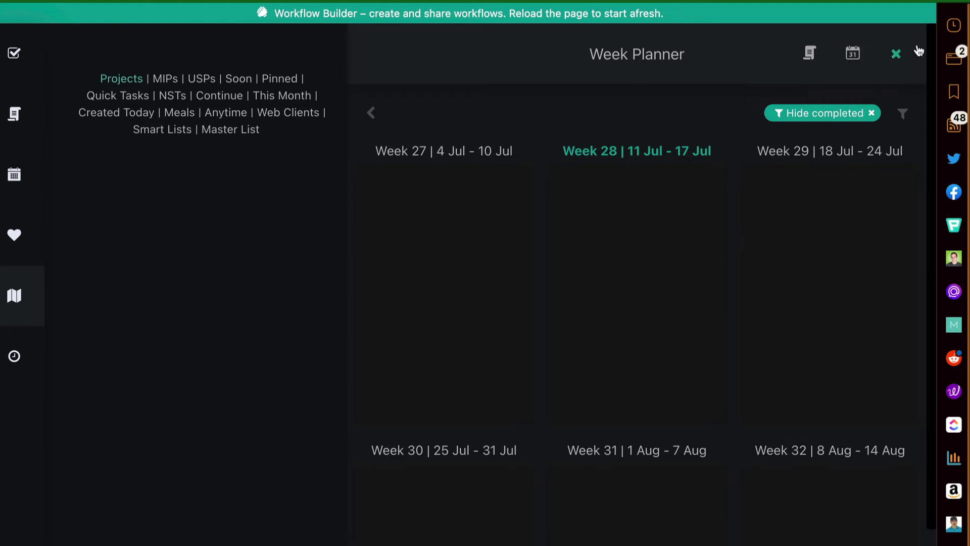
pyautogui.click(897, 54)
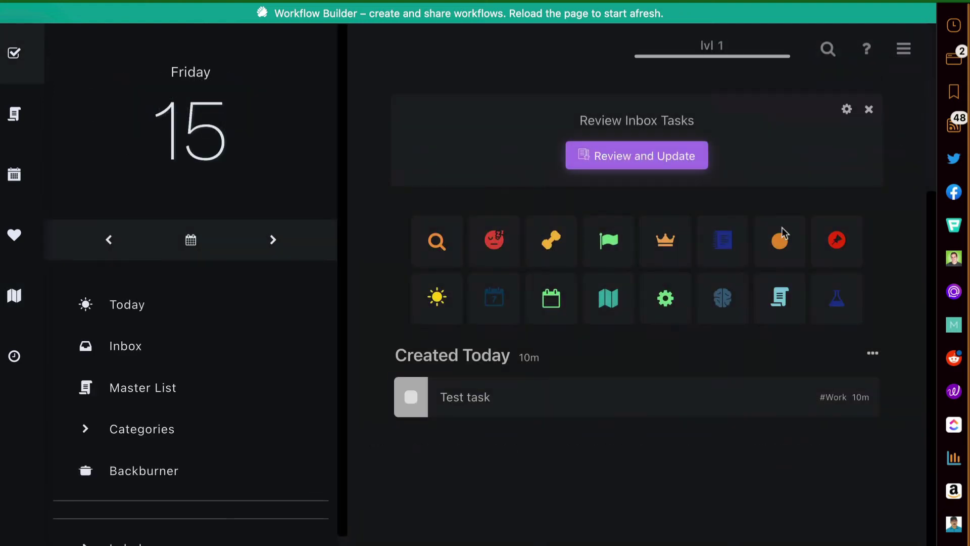
# Step: Display the list linked to the green flag custom square
pyautogui.click(612, 245)
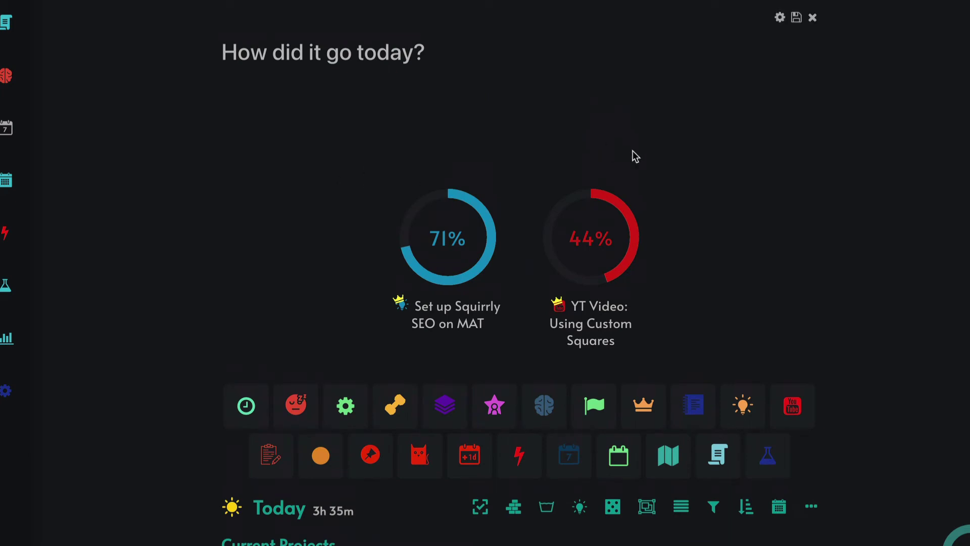
# Step: View the Project Overview linked to the green flag square and return to the day view
pyautogui.scroll(-1, 720, 219)
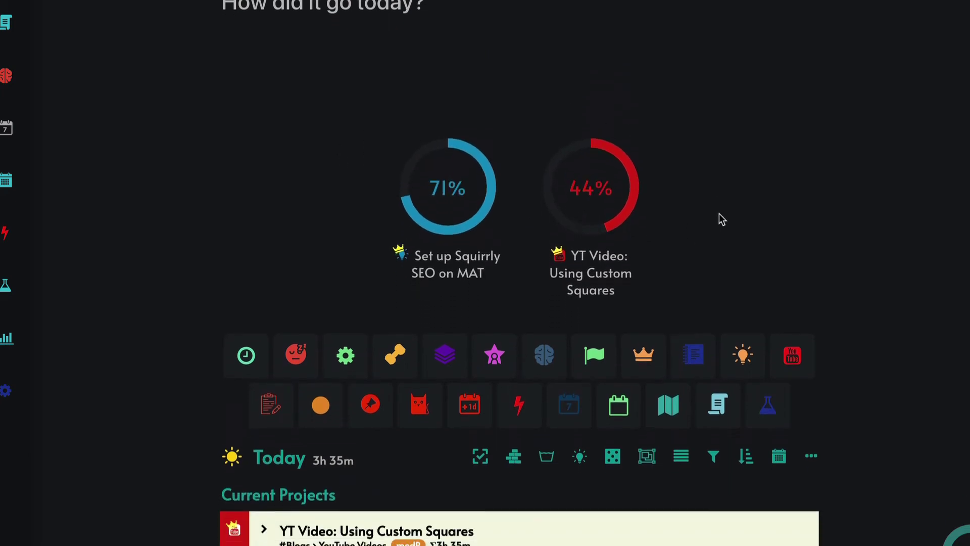
pyautogui.click(597, 194)
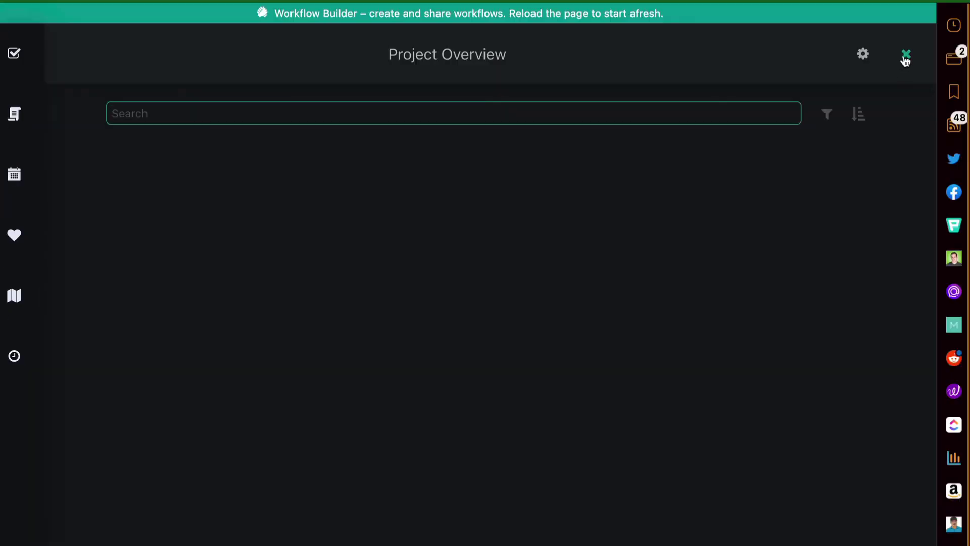
pyautogui.click(905, 55)
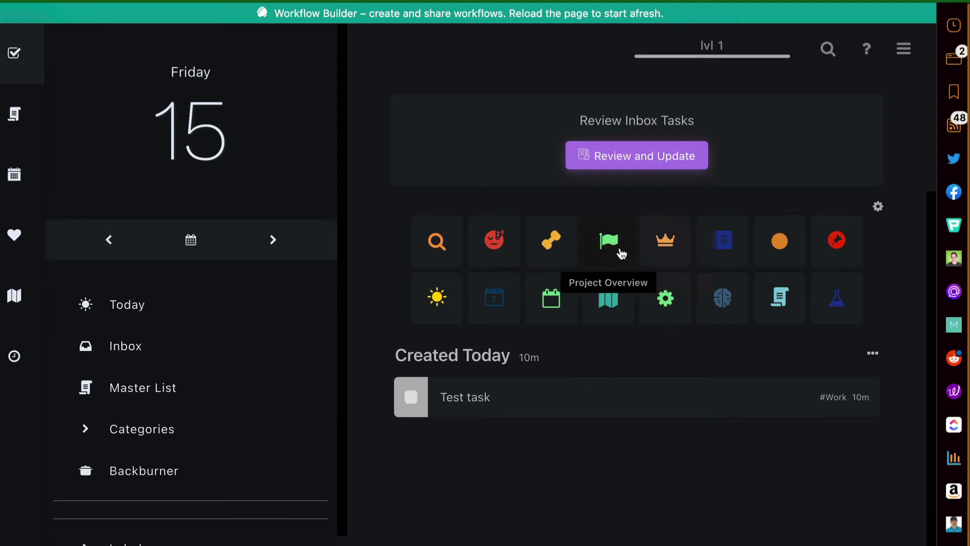
pyautogui.click(878, 206)
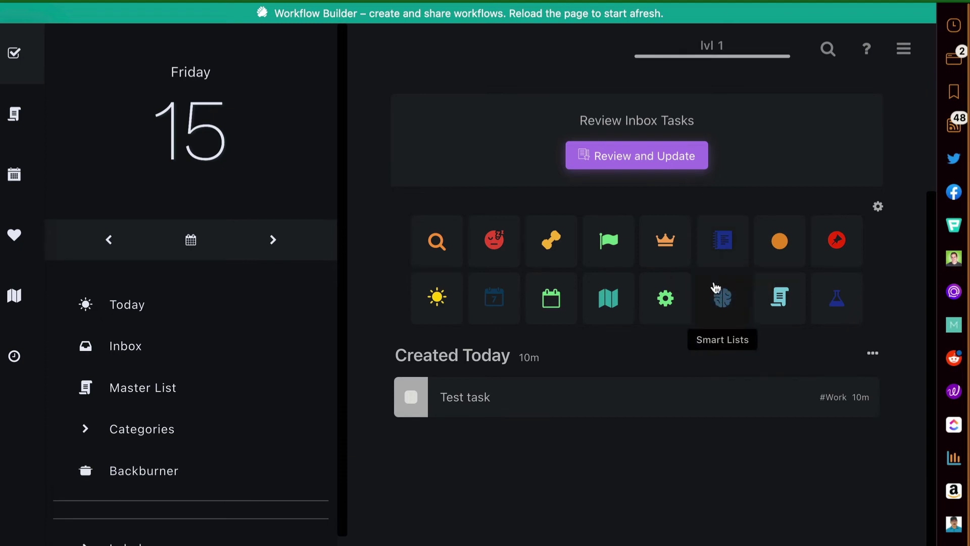
# Step: Fill the day note under "How did it go today?" with a sample Lorem Ipsum paragraph
pyautogui.click(715, 264)
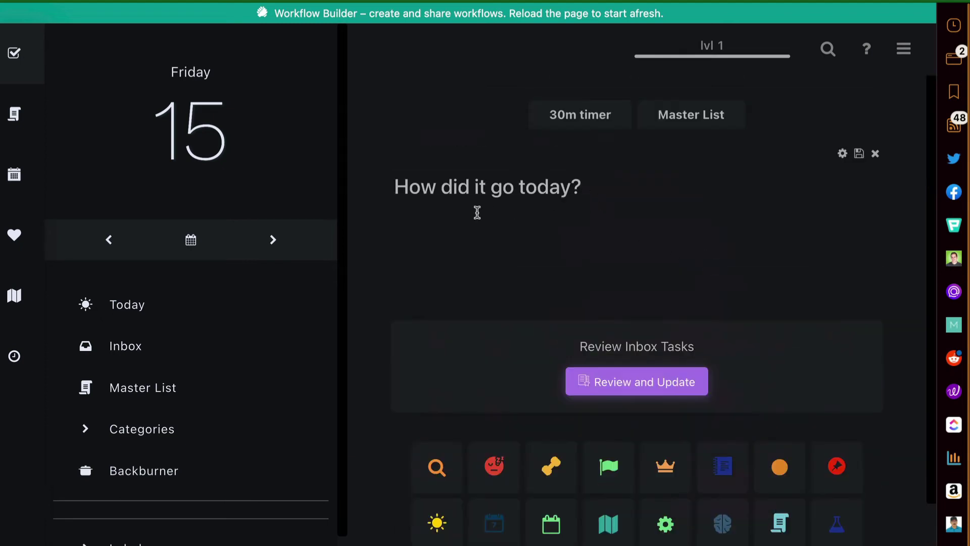
pyautogui.click(441, 218)
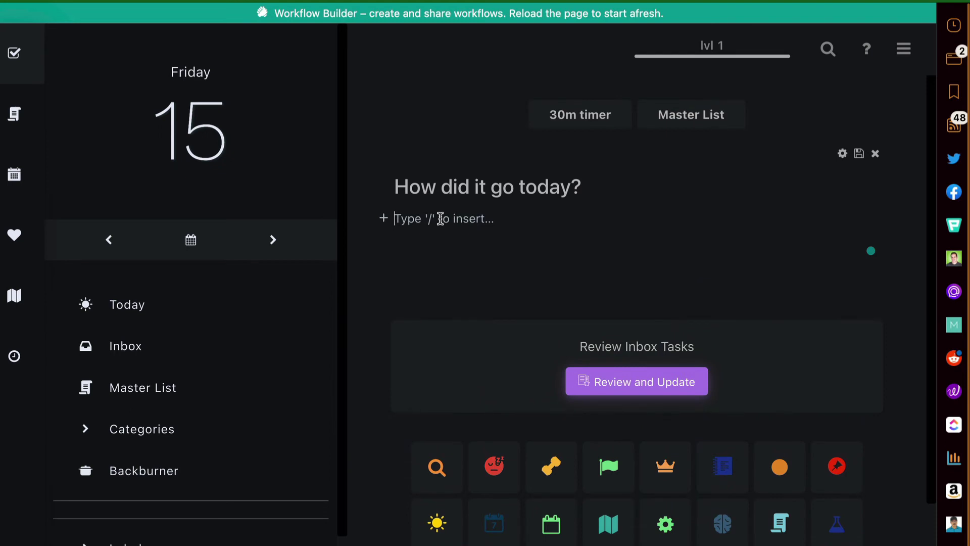
pyautogui.write('fak')
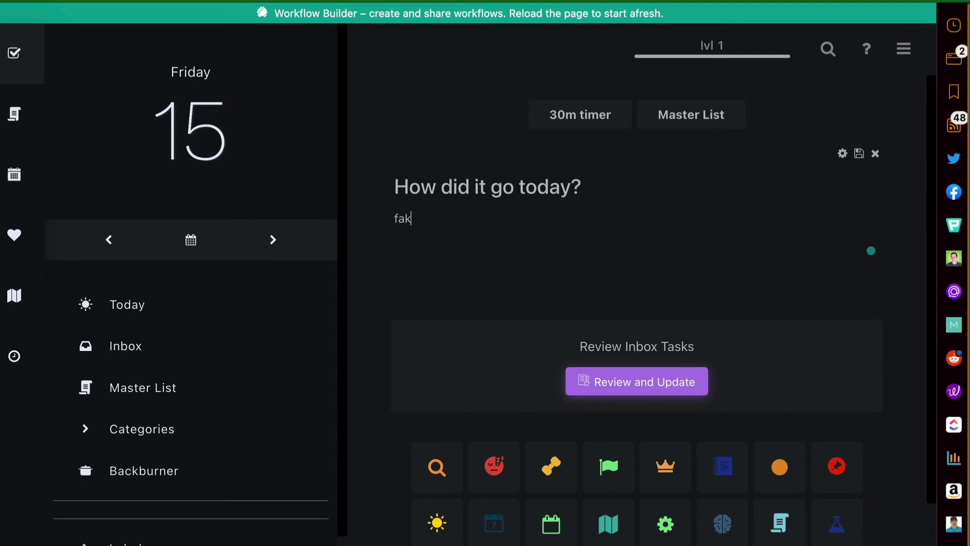
pyautogui.write('ete')
pyautogui.press('BackSpace')
pyautogui.press('BackSpace')
pyautogui.press('BackSpace')
pyautogui.press('BackSpace')
pyautogui.press('BackSpace')
pyautogui.press('BackSpace')
pyautogui.write("Lorem Ipsum is simply dummy text of the printing and typesetting industry. Lorem Ipsum has been the industry's standard dummy text ever since the 1500s, when an unknown printer took a galley of type and scrambled it to make a type specimen book. It has survived not only five centuries, but also the leap into electronic typesetting, remaining essentially unchanged. It was popularised in the 1960s with the release of Letraset sheets containing Lorem Ipsum passages, and more recently with desktop publishing software like Aldus PageMaker including versions of Lorem Ipsum.")
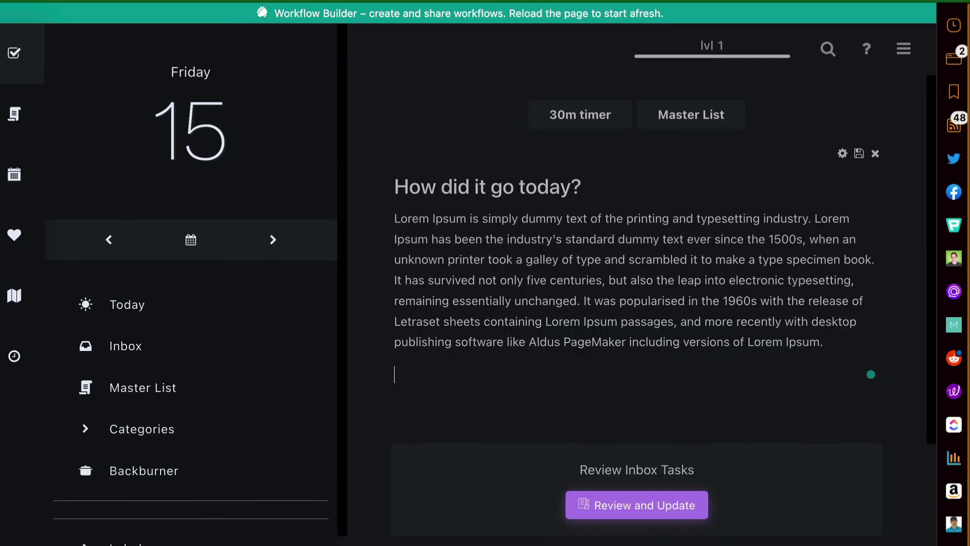
# Step: View the July 2022 day notes archive through the notebook square and return to the day view
pyautogui.scroll(-6, 574, 182)
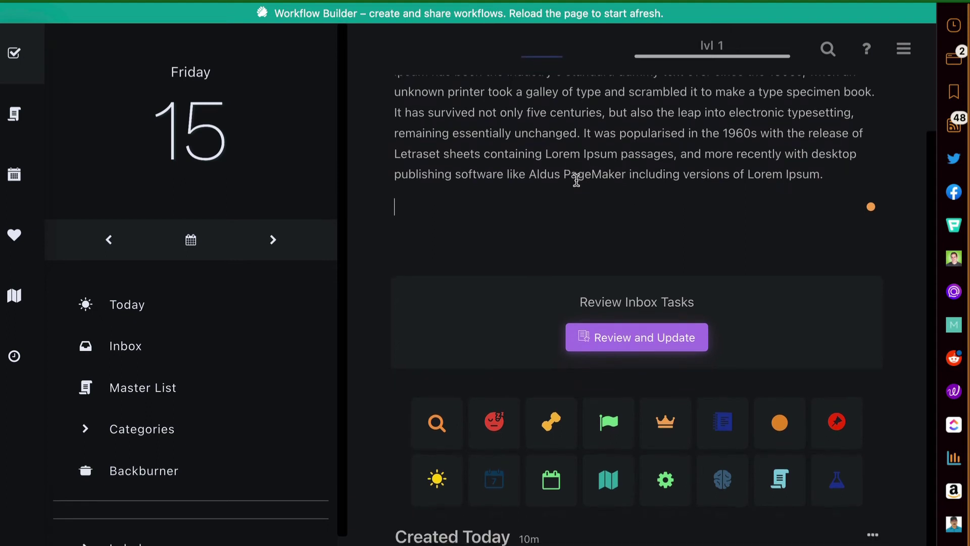
pyautogui.click(723, 285)
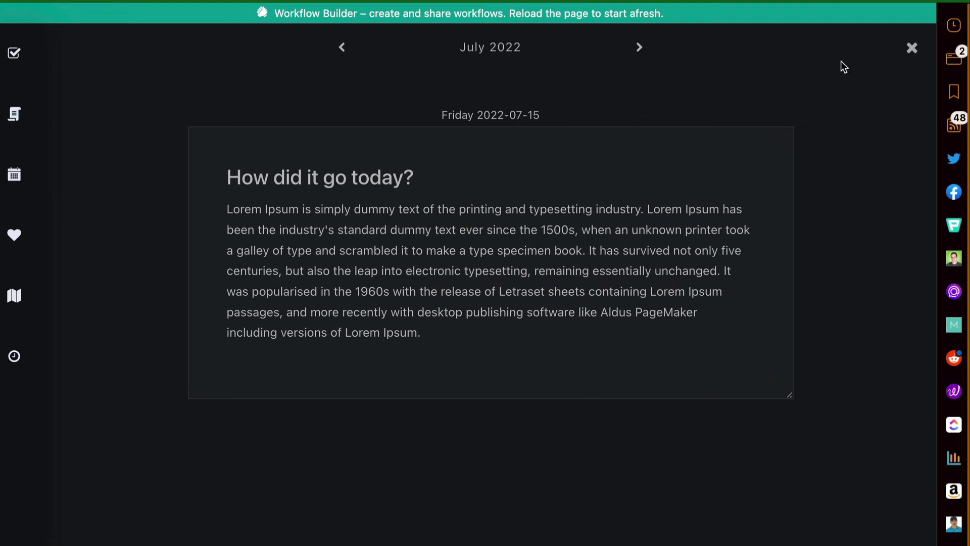
pyautogui.click(911, 49)
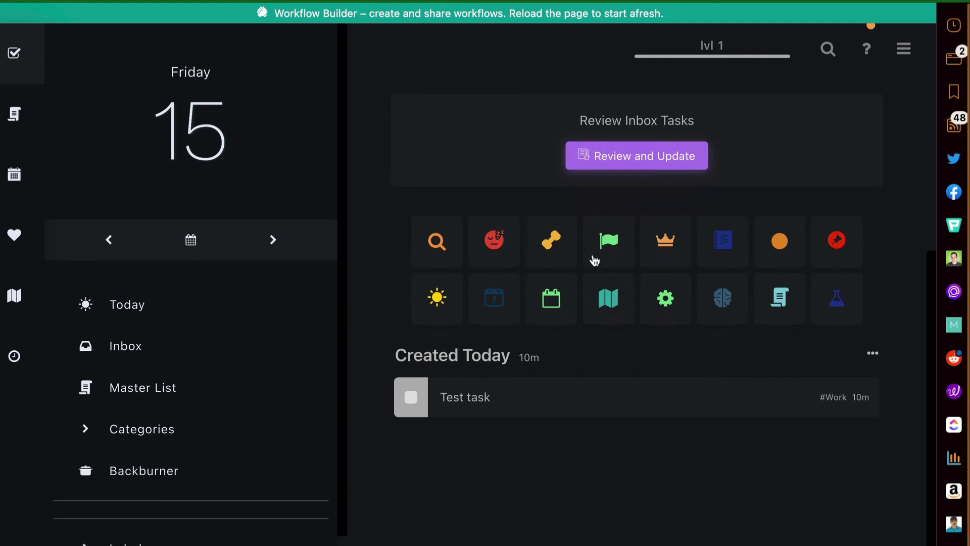
# Step: View the item search through the magnifier square, close it and try the orange circle square
pyautogui.click(437, 251)
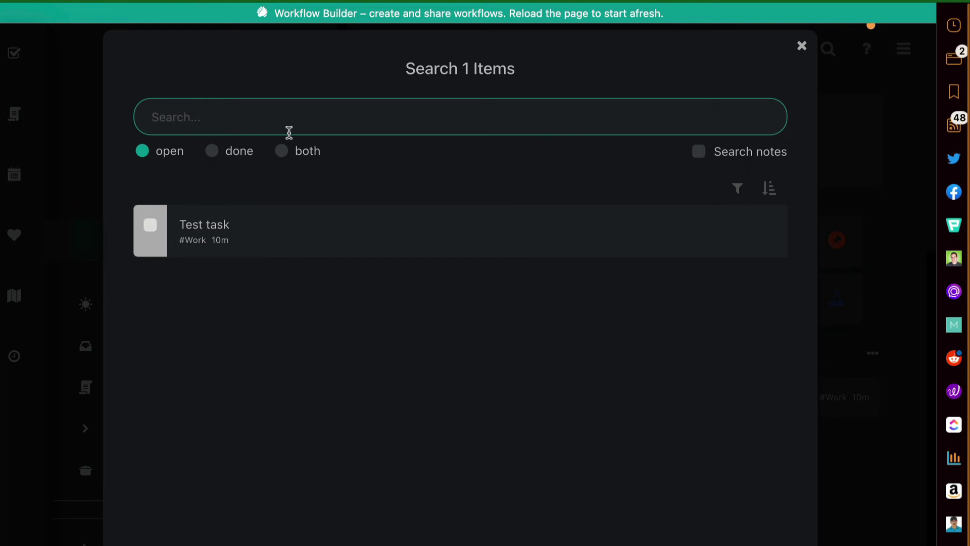
pyautogui.click(803, 46)
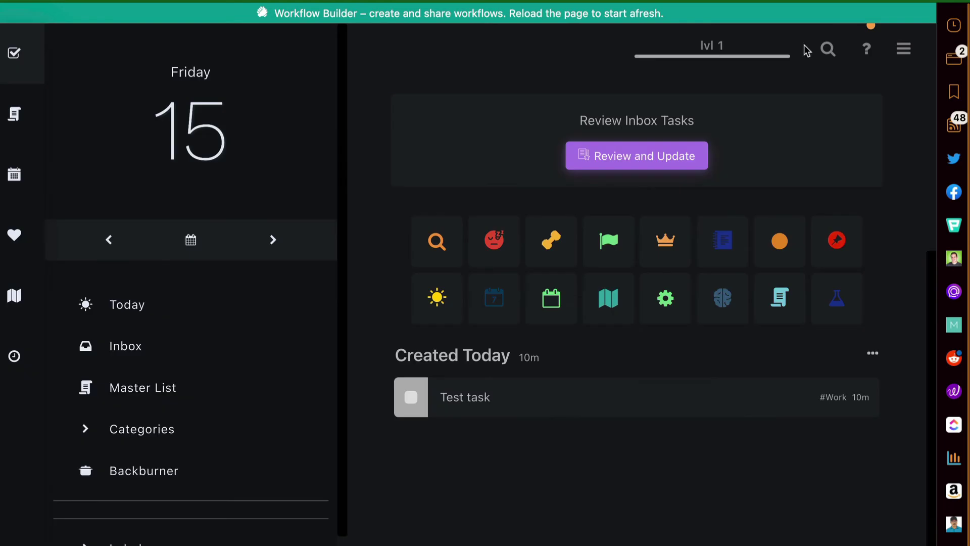
pyautogui.click(781, 245)
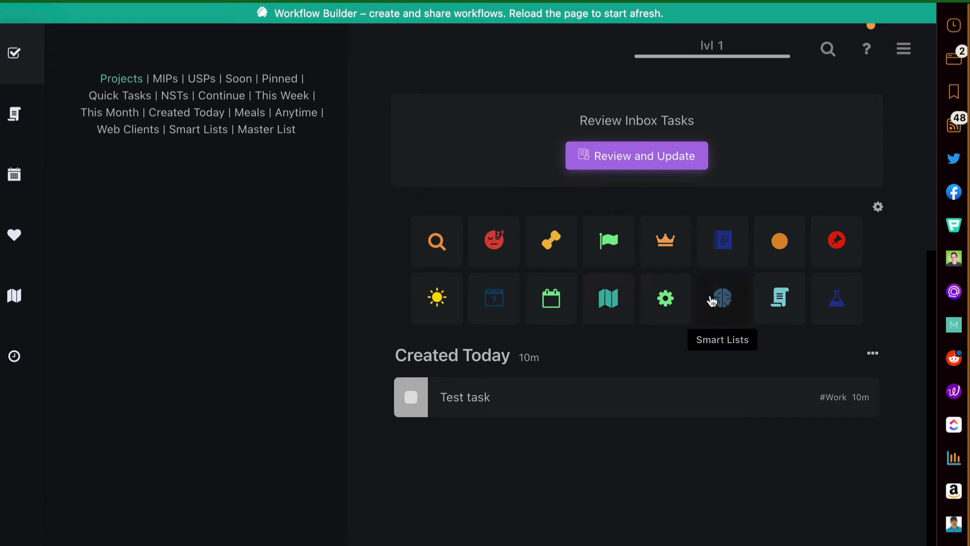
# Step: Open the Week Planner through its custom square and show the Master List beside it
pyautogui.click(497, 302)
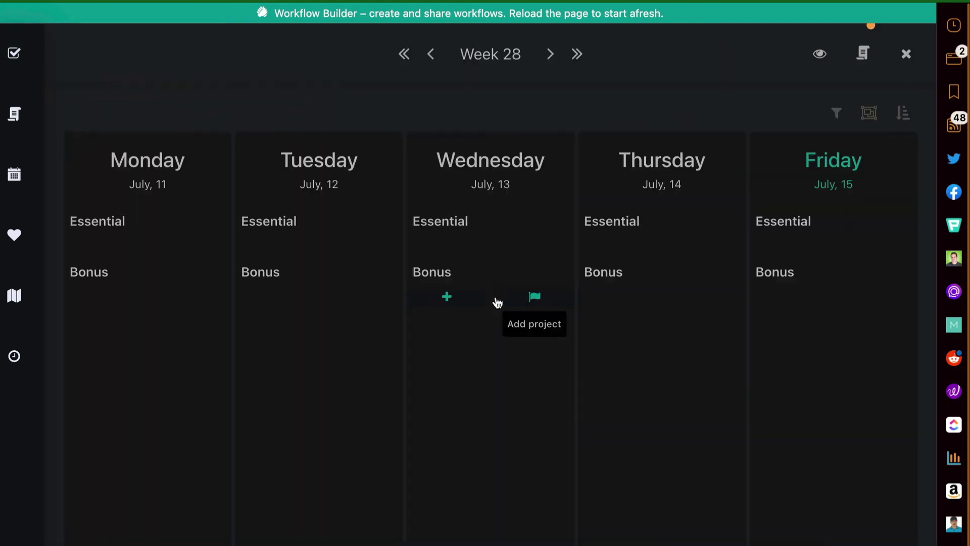
pyautogui.click(862, 58)
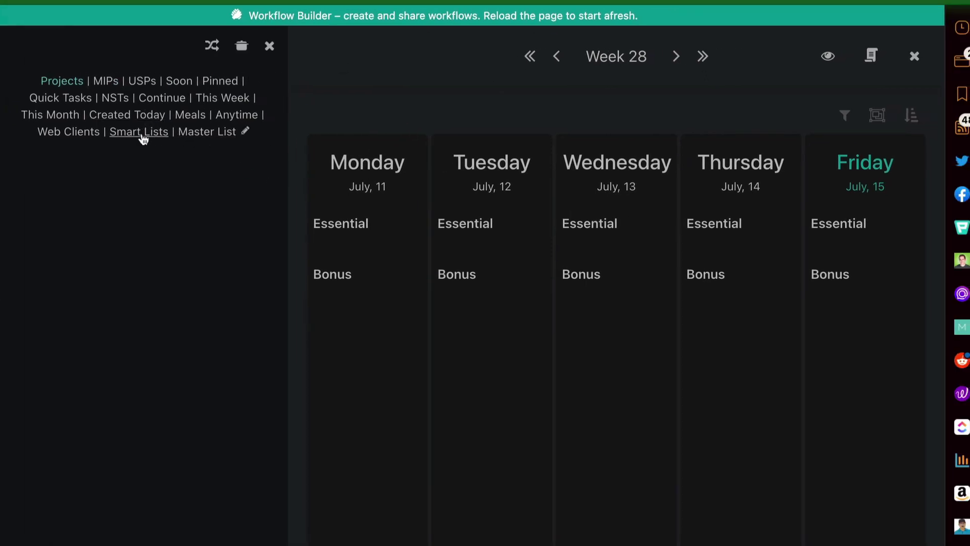
pyautogui.click(187, 133)
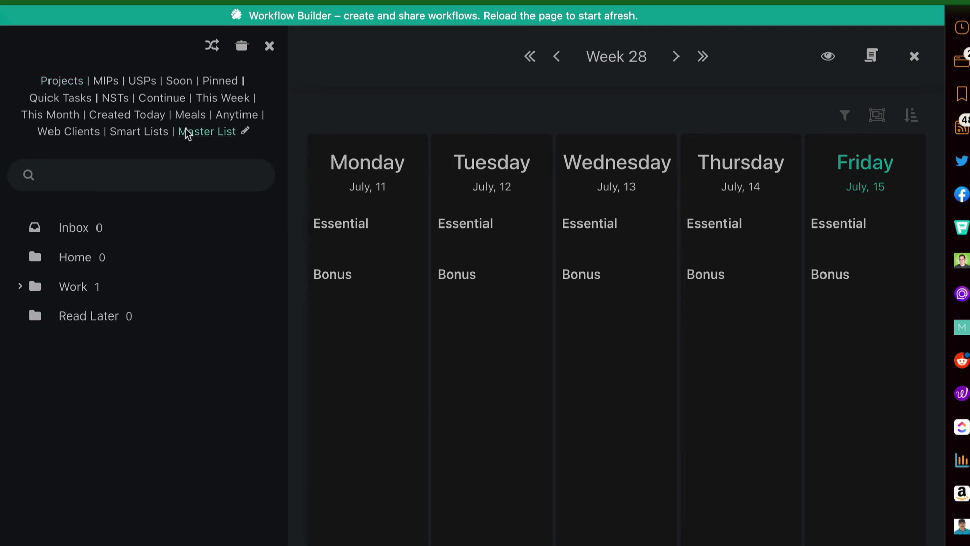
# Step: Schedule Test task from the Work category on Friday, July 15, in the Week Planner's Essential section
pyautogui.click(21, 287)
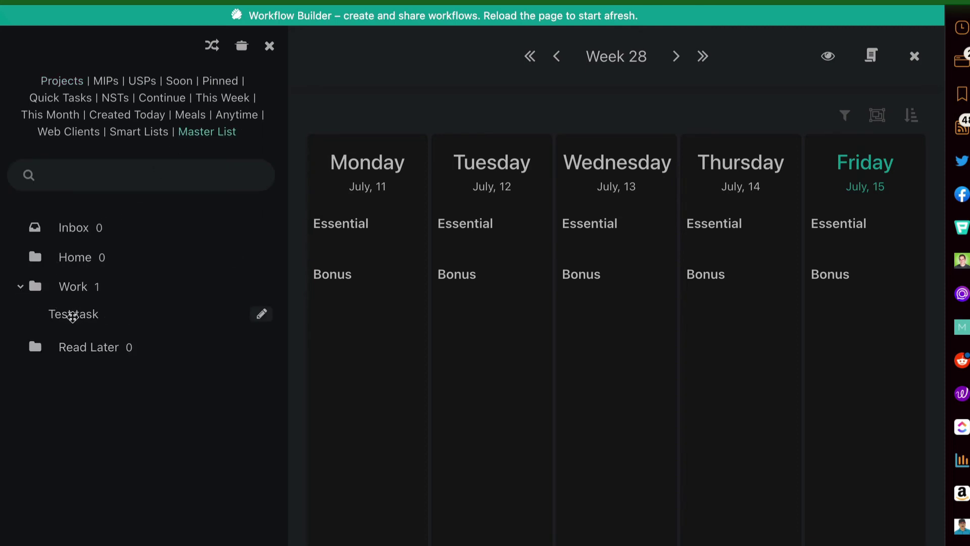
pyautogui.moveTo(74, 316); pyautogui.dragTo(347, 168)
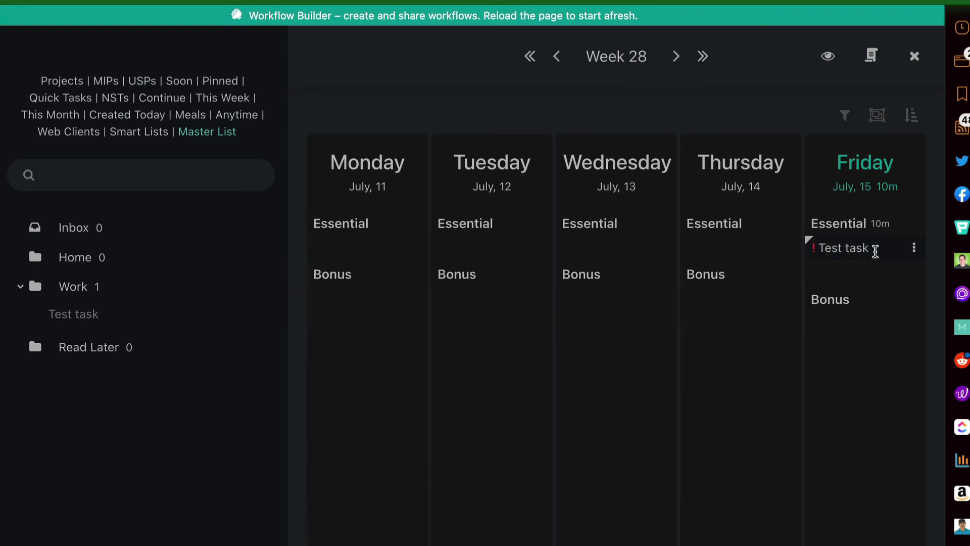
pyautogui.moveTo(877, 255)
pyautogui.mouseDown()
pyautogui.moveTo(580, 256)
pyautogui.moveTo(870, 246)
pyautogui.mouseUp()
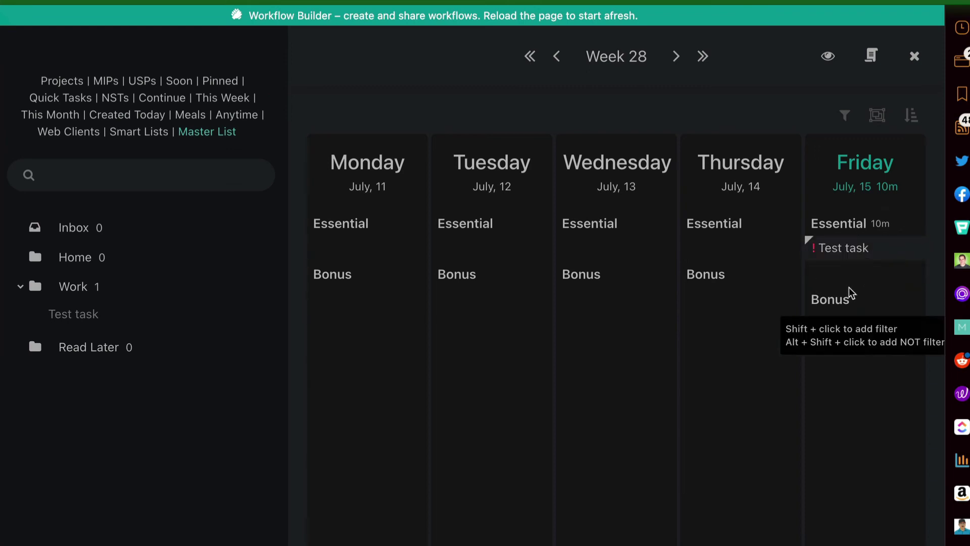
# Step: Examine the Week Planner's style and property options, including Minimize tasks, and close them
pyautogui.click(828, 56)
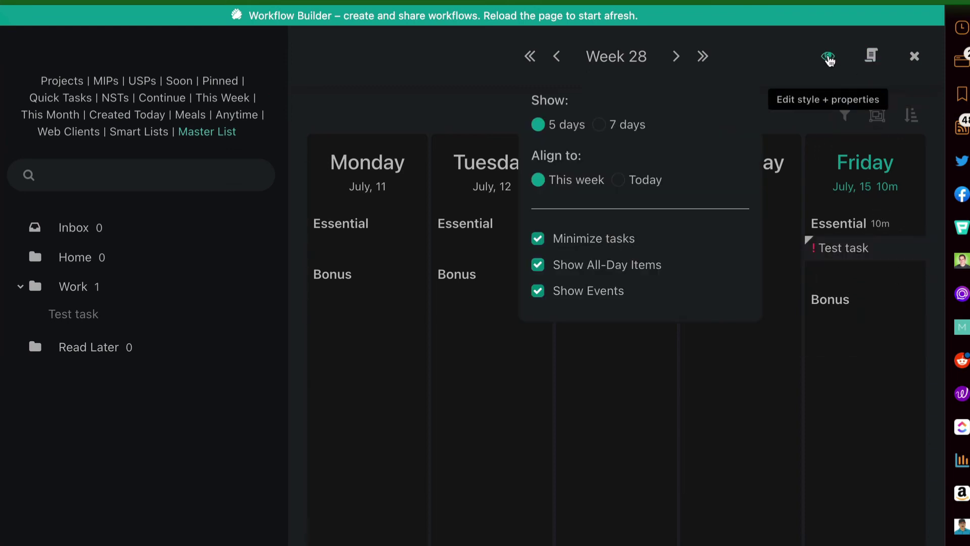
pyautogui.click(538, 241)
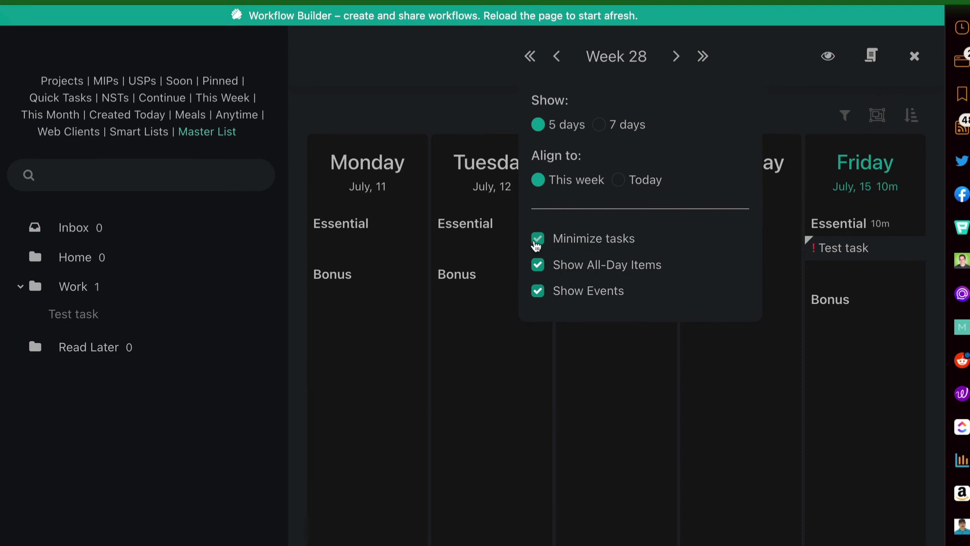
pyautogui.click(790, 94)
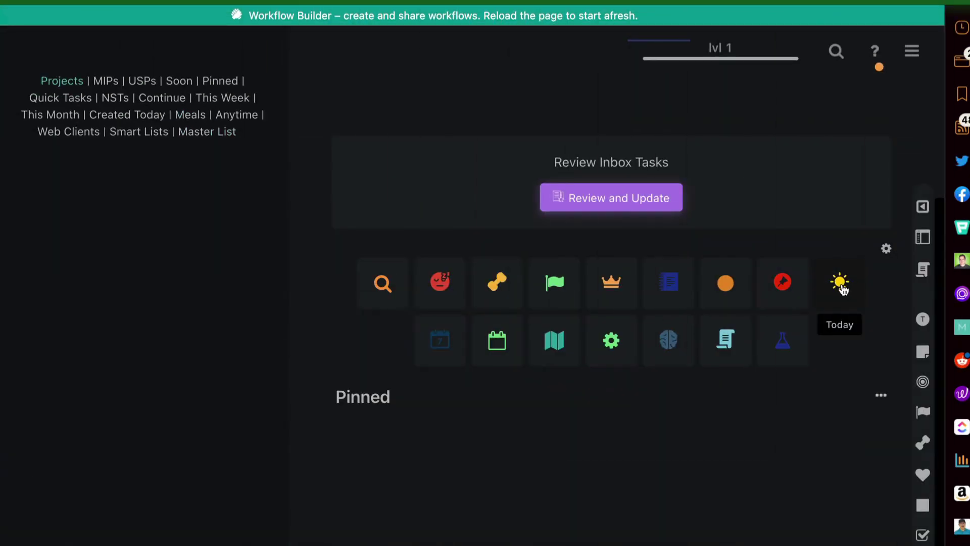
# Step: Show the Today list through the sun square and look through its available grouping options without changing them
pyautogui.click(841, 287)
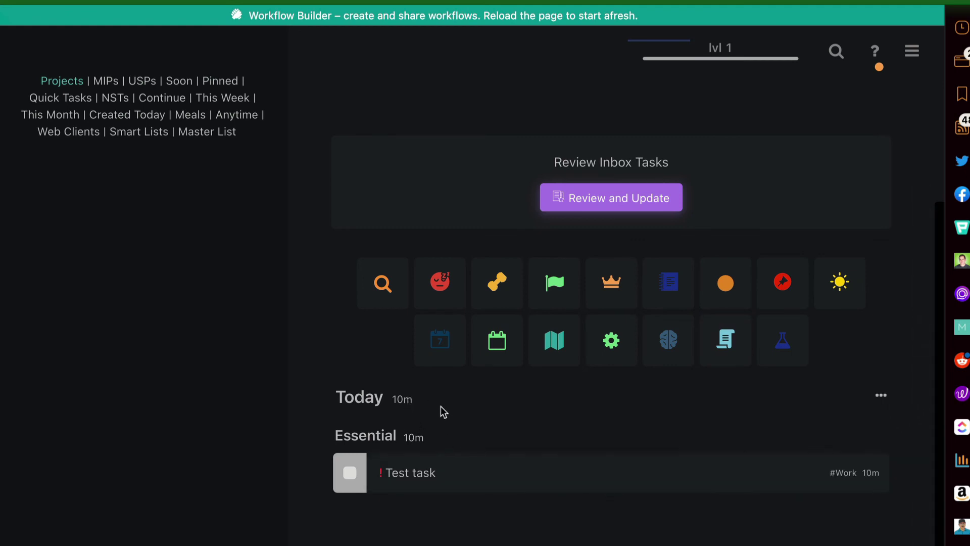
pyautogui.click(879, 395)
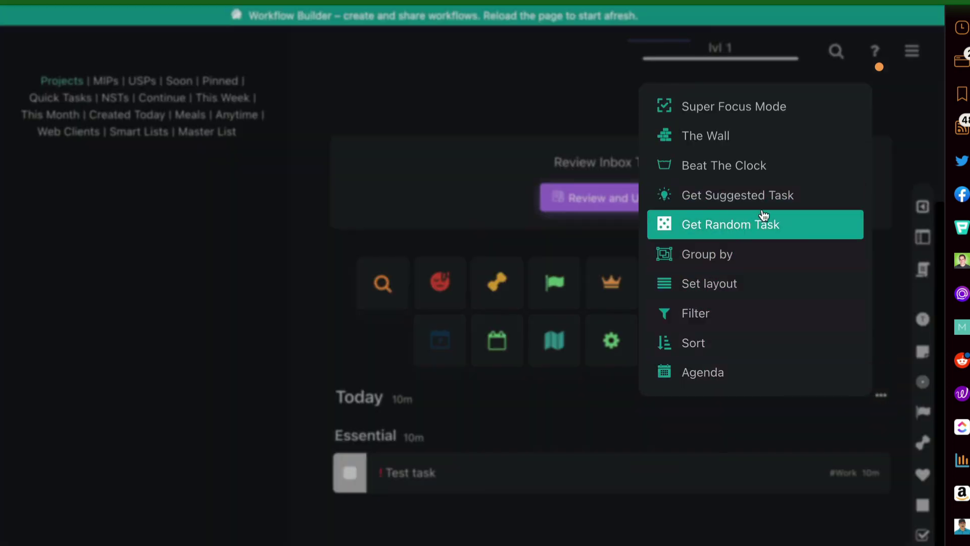
pyautogui.click(729, 255)
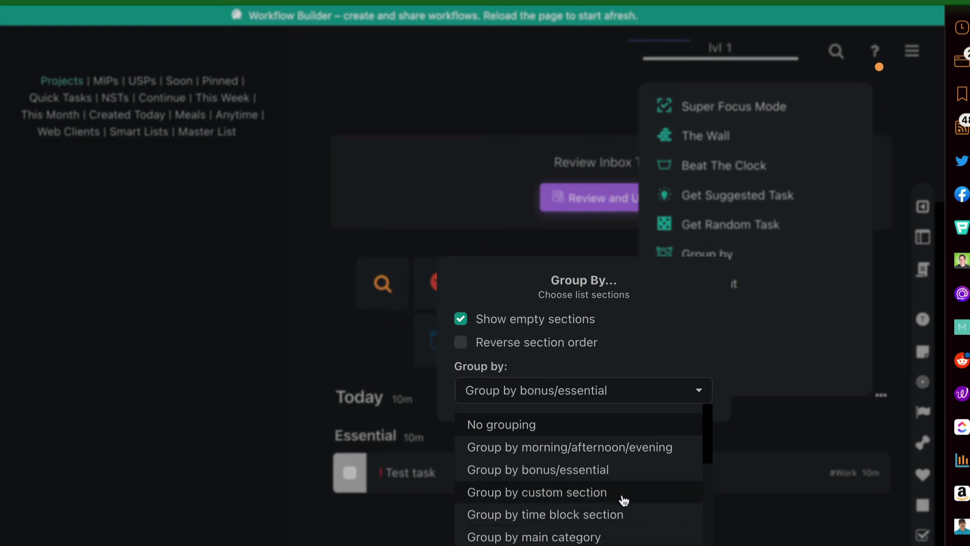
pyautogui.scroll(-1, 636, 495)
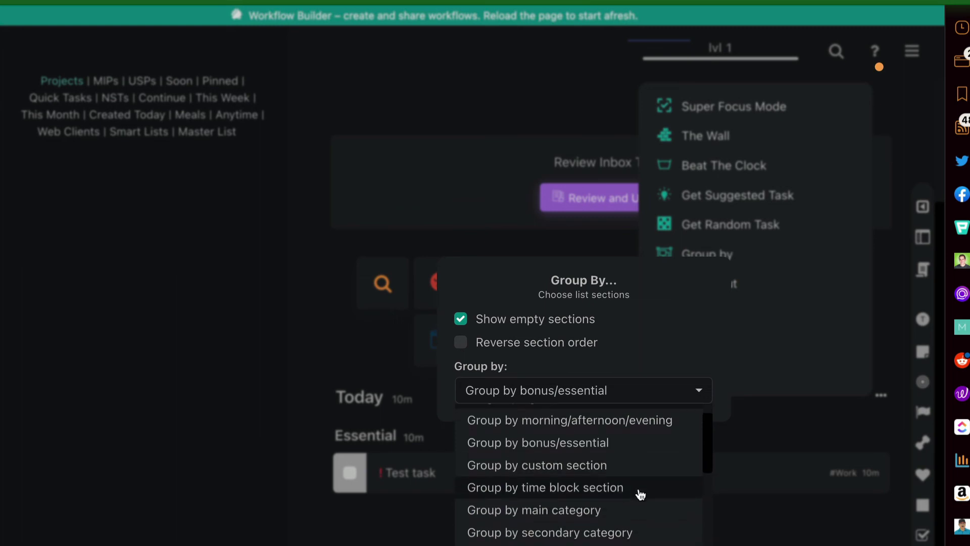
pyautogui.scroll(-5, 640, 494)
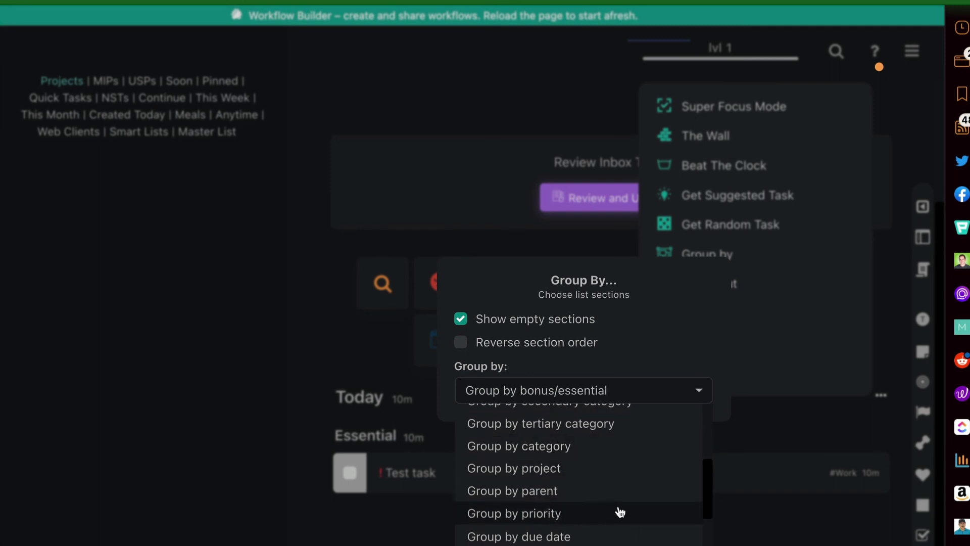
pyautogui.press('Escape')
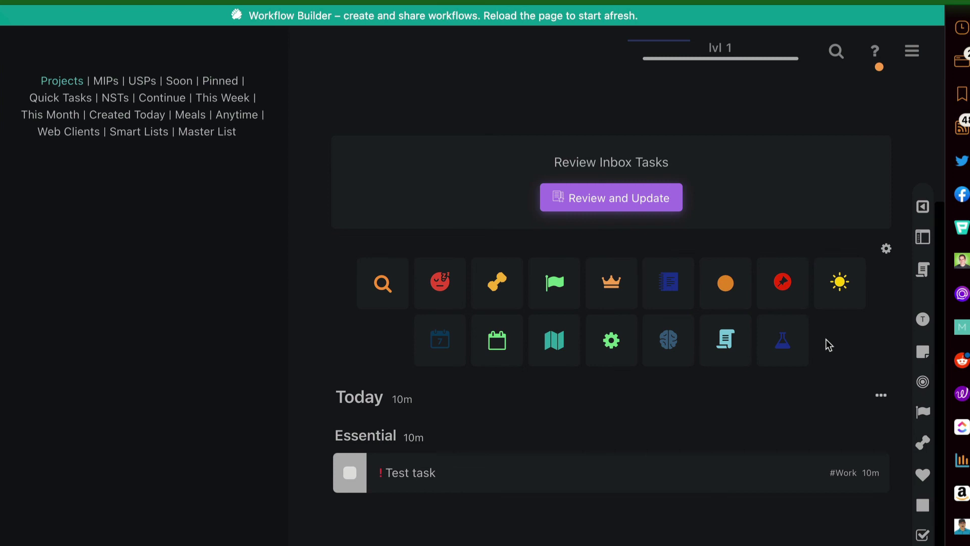
# Step: View the Import/Export options of the Workflow Templates and return to the day view
pyautogui.click(912, 51)
pyautogui.click(839, 101)
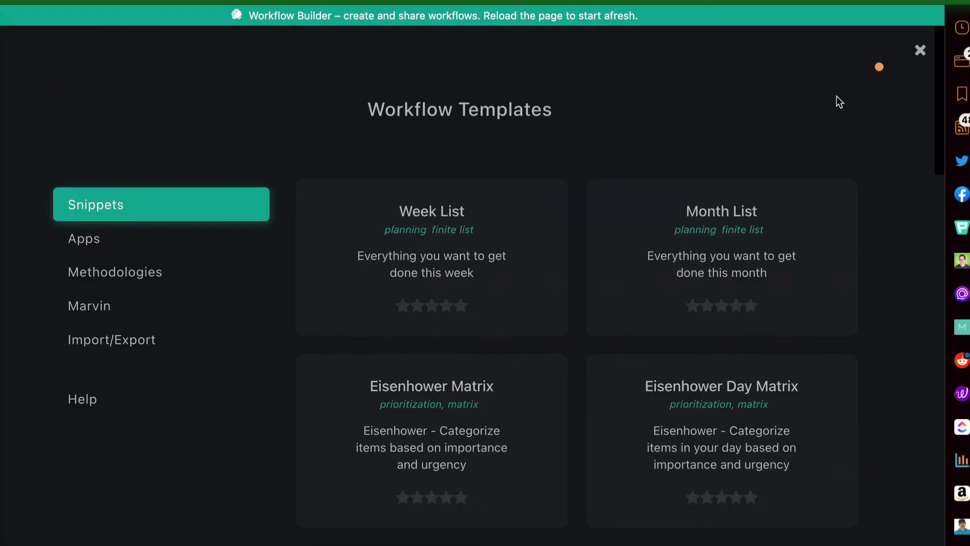
pyautogui.click(142, 340)
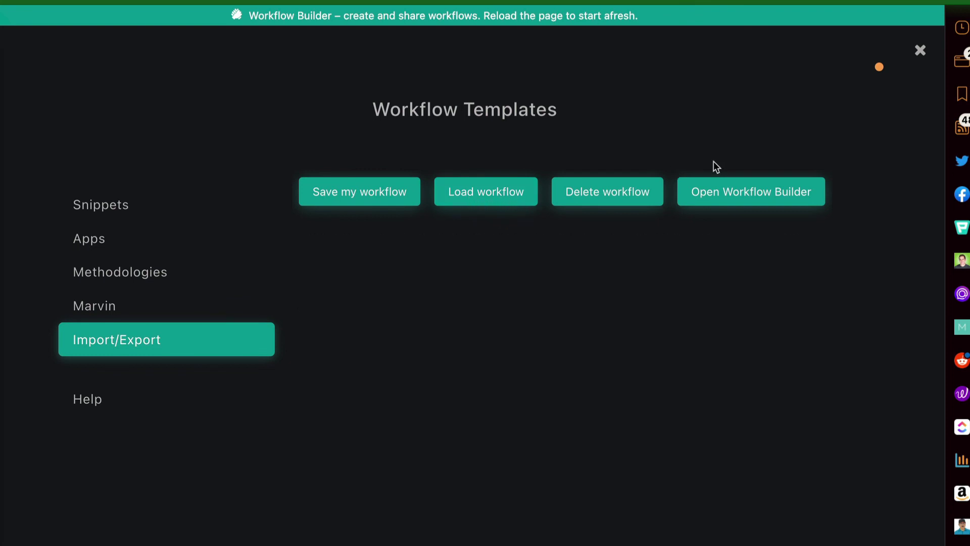
pyautogui.click(920, 51)
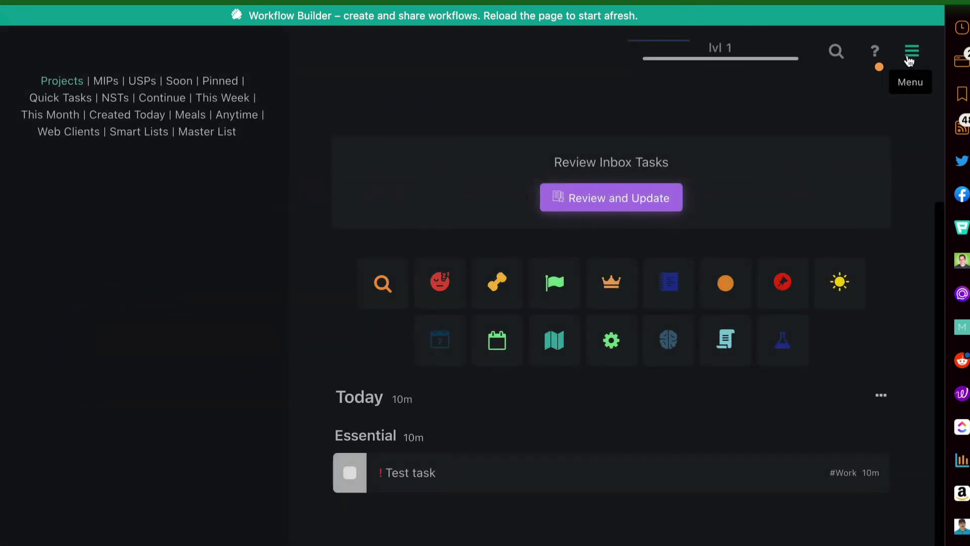
# Step: Browse the Apps category of the Workflow Templates
pyautogui.click(911, 57)
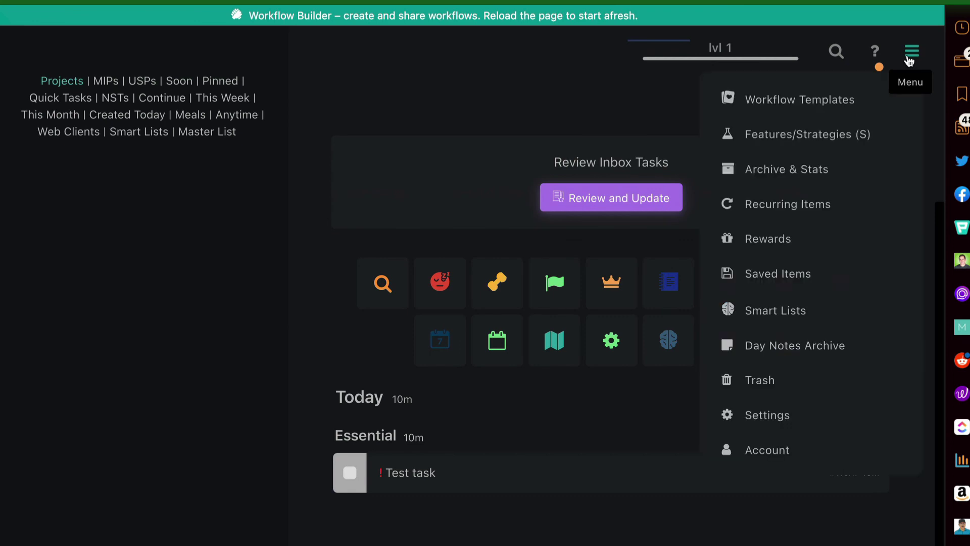
pyautogui.click(816, 106)
pyautogui.click(97, 251)
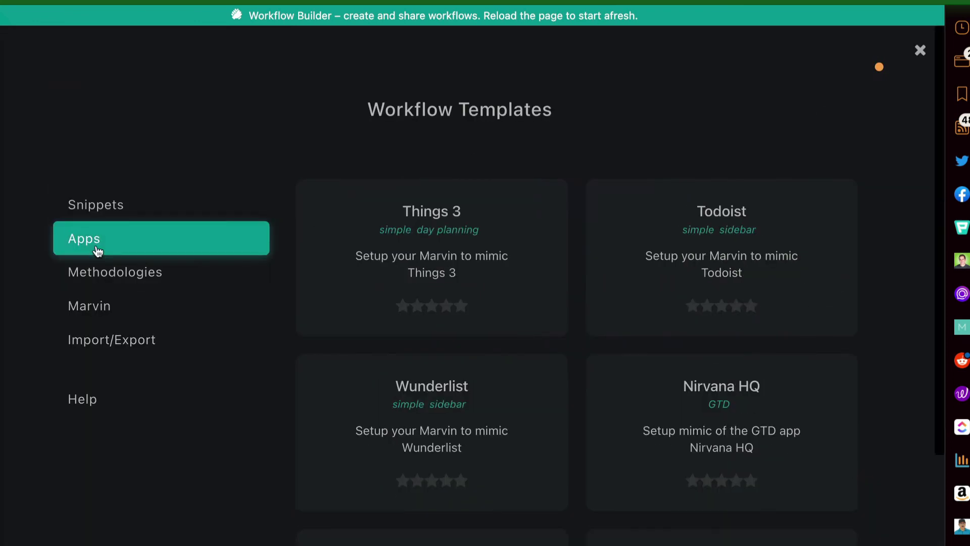
pyautogui.scroll(-1, 692, 232)
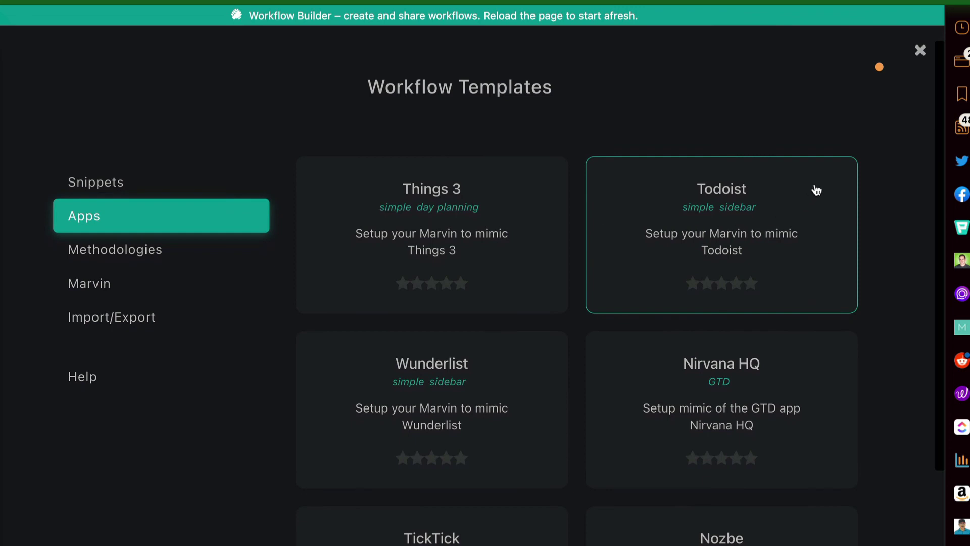
# Step: Activate the Things 3 workflow template from the Apps category and return to the day view
pyautogui.scroll(-1, 816, 190)
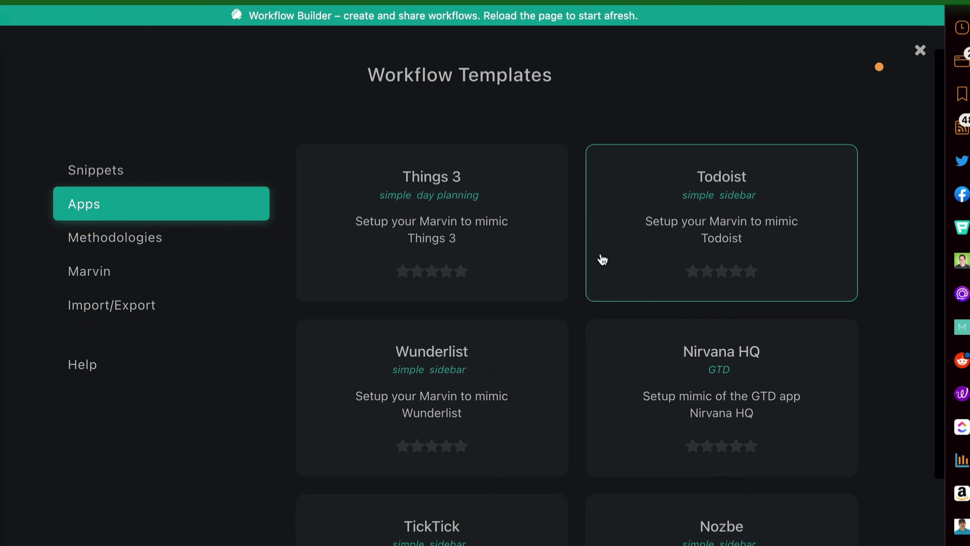
pyautogui.scroll(-1, 554, 248)
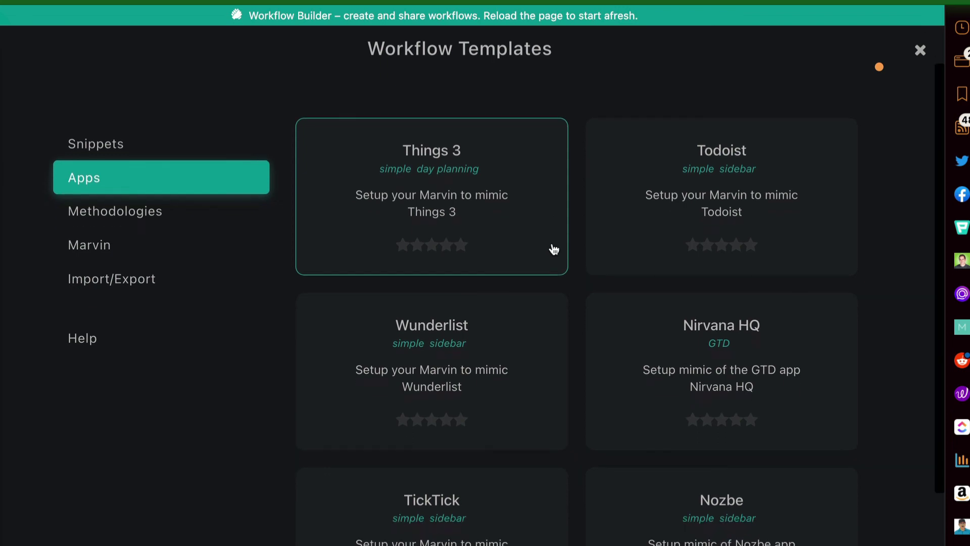
pyautogui.click(506, 181)
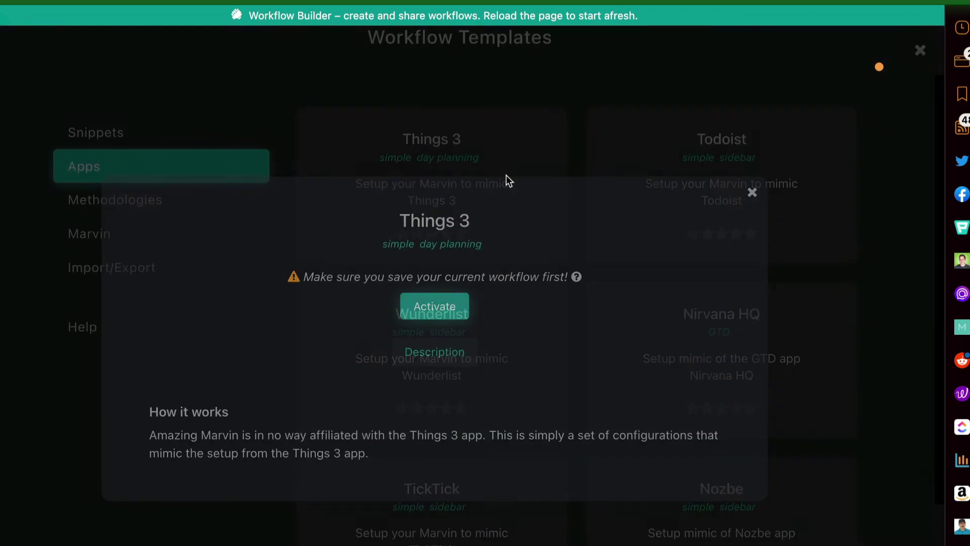
pyautogui.click(443, 306)
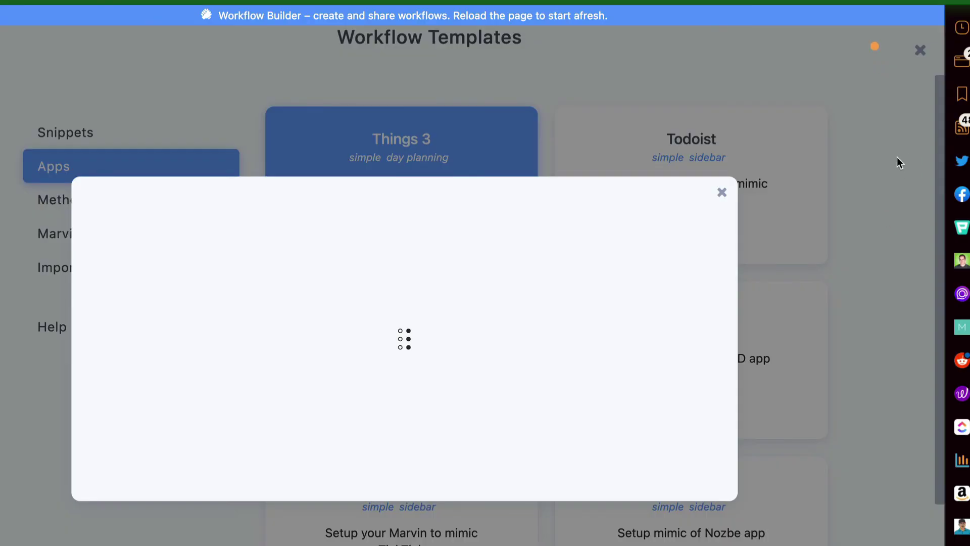
pyautogui.click(720, 196)
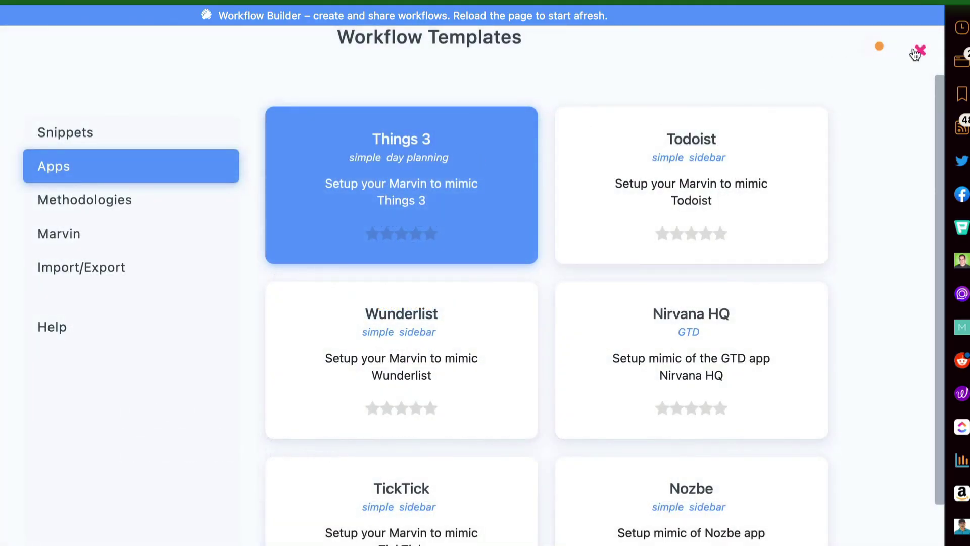
pyautogui.click(918, 50)
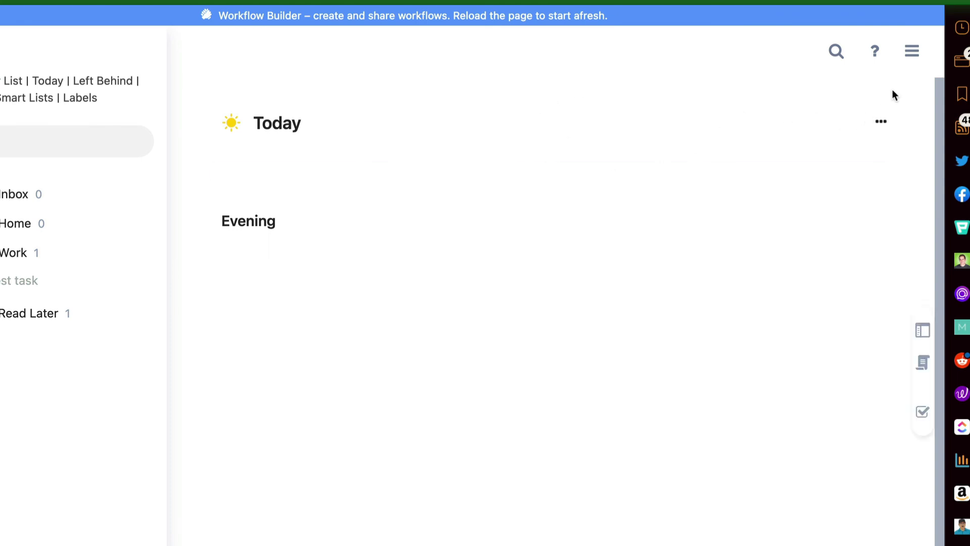
# Step: Look through the Basics section of Features/Strategies without changing anything and return to the Today view
pyautogui.click(912, 52)
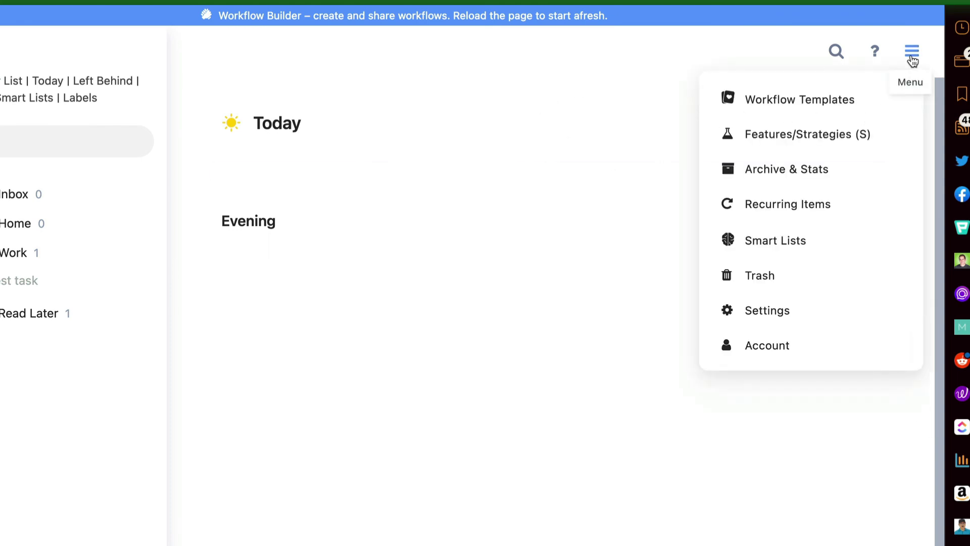
pyautogui.click(769, 145)
pyautogui.scroll(-5, 550, 232)
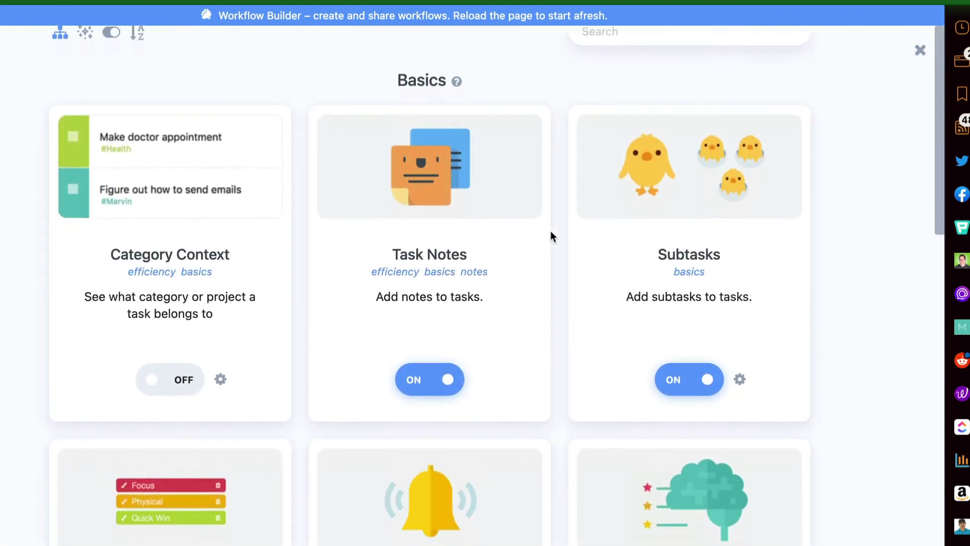
pyautogui.scroll(5, 550, 230)
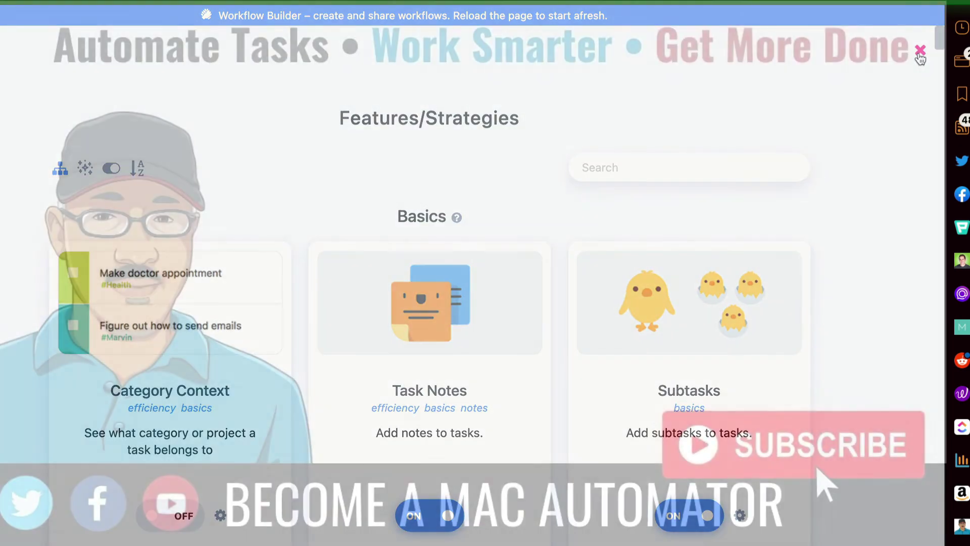
pyautogui.click(920, 50)
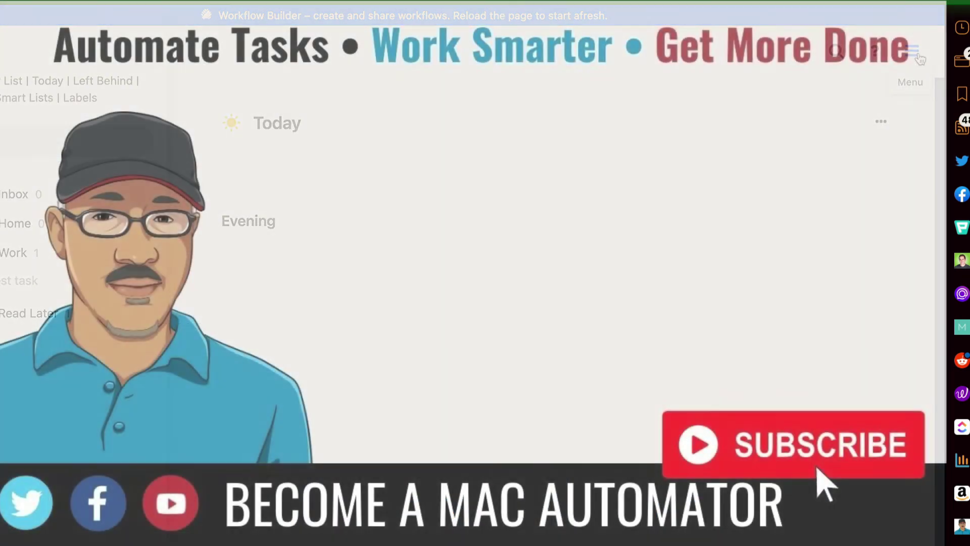